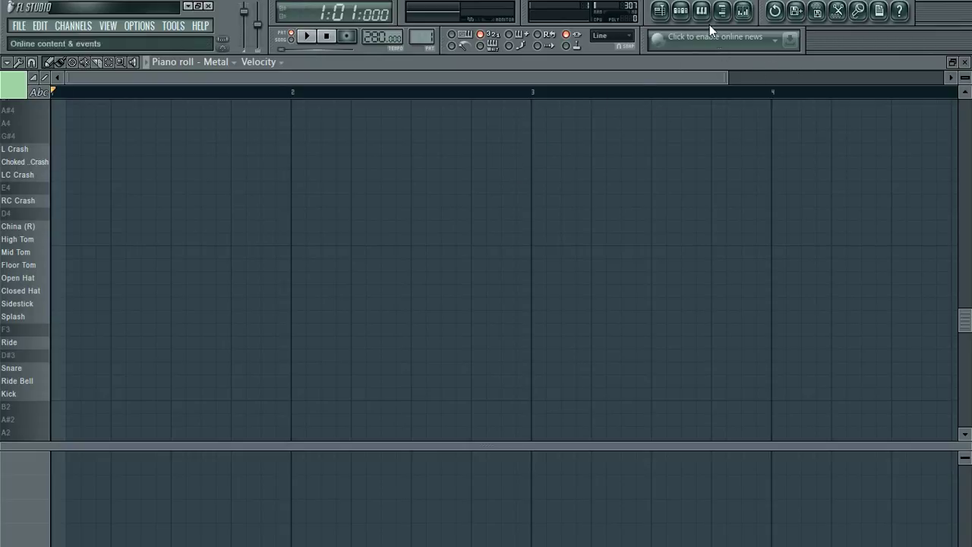
- Close the piano roll, Metal channel settings and step sequencer, and place the mixer above the drum pads
left_click(965, 63)
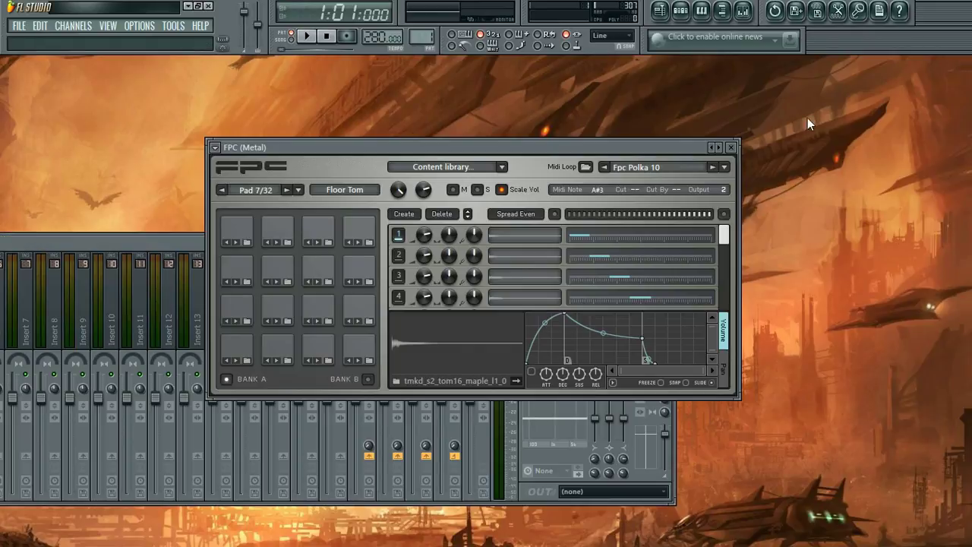
left_click_drag(441, 146, 420, 356)
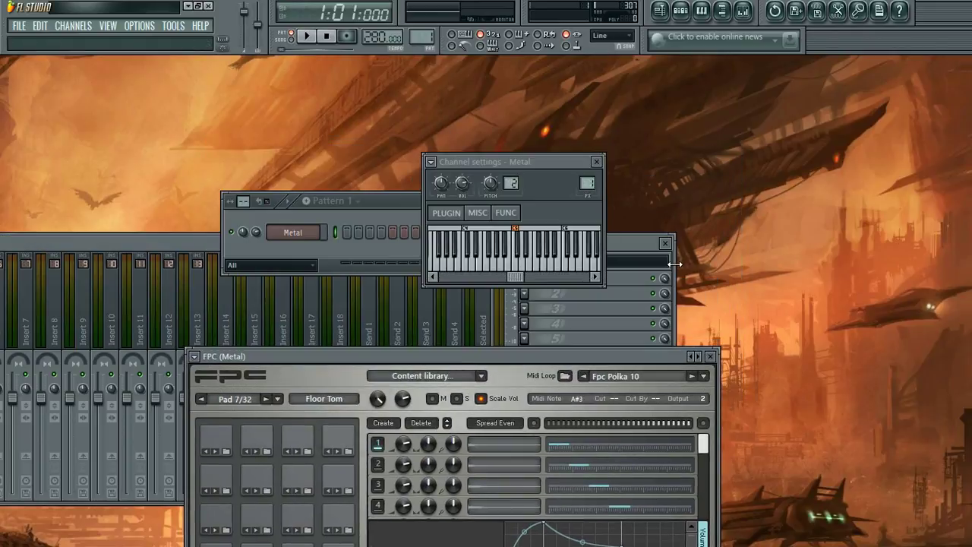
left_click(596, 162)
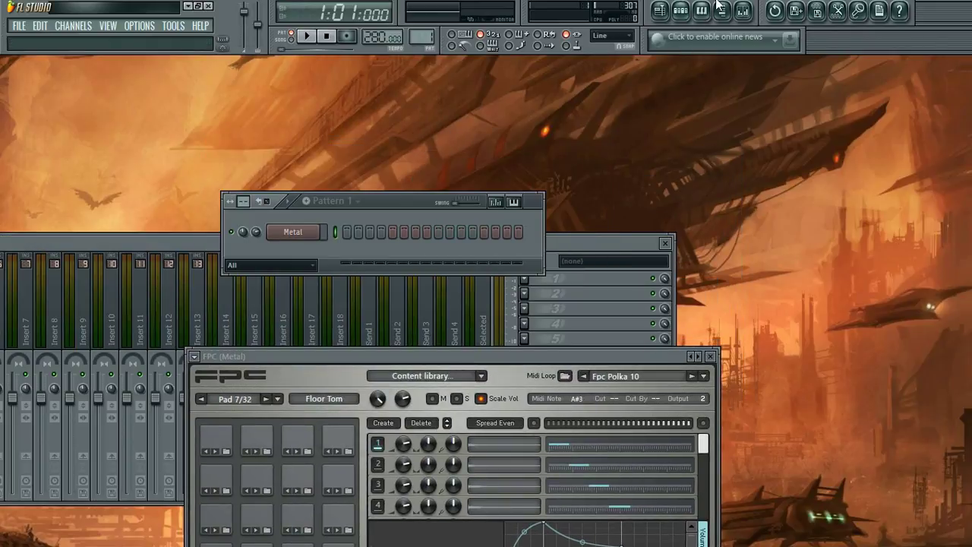
left_click(684, 11)
left_click_drag(581, 243, 784, 70)
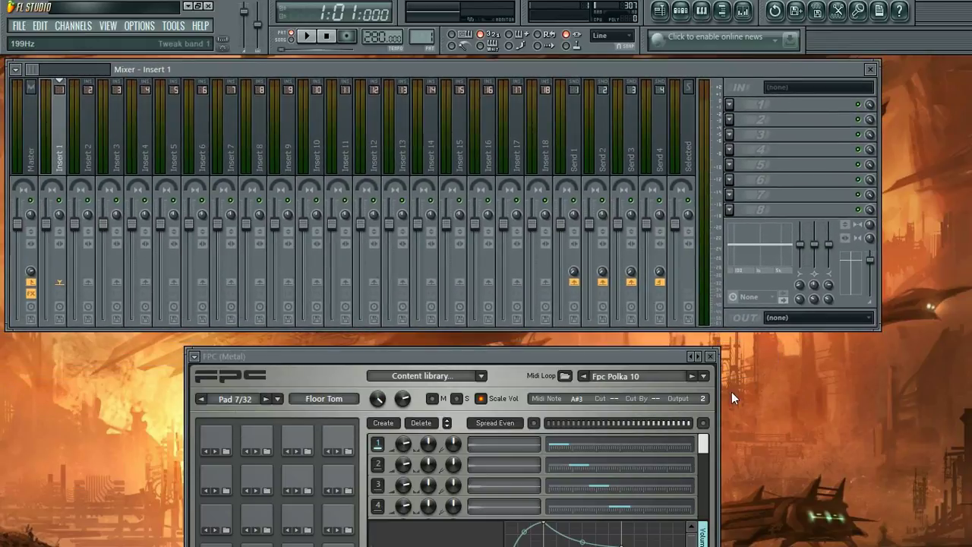
left_click_drag(614, 352, 671, 268)
- Audition the drum pads and select the Kick pad (Pad 2)
left_click(319, 475)
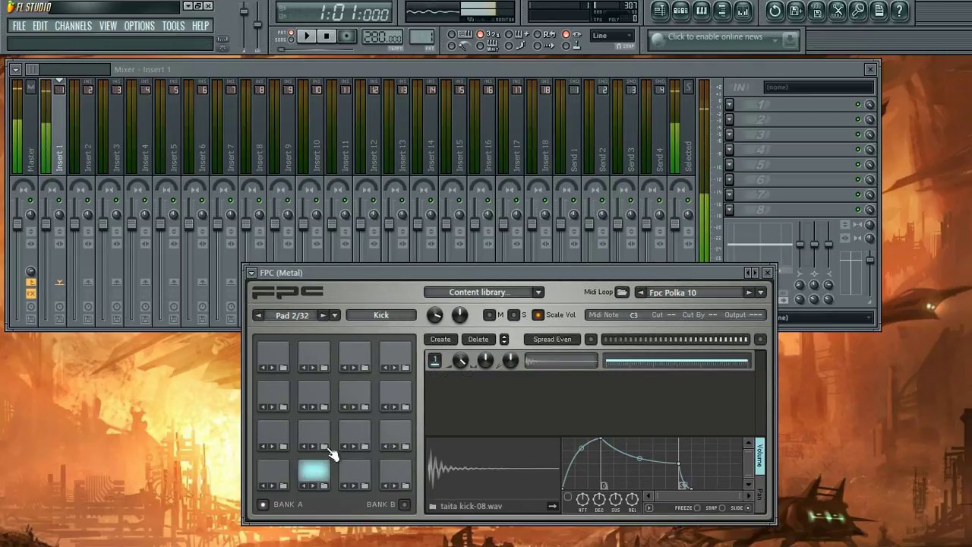
left_click(322, 435)
left_click(316, 474)
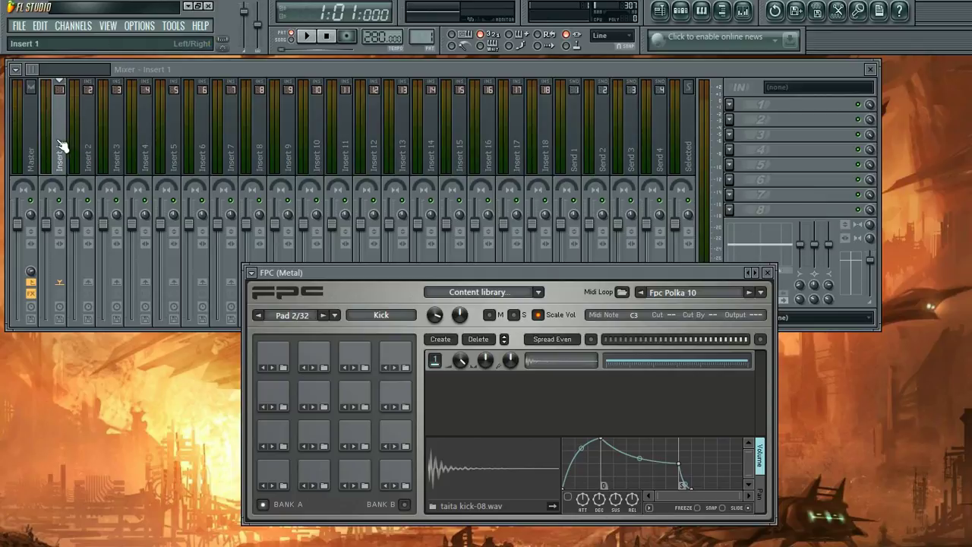
left_click(317, 475)
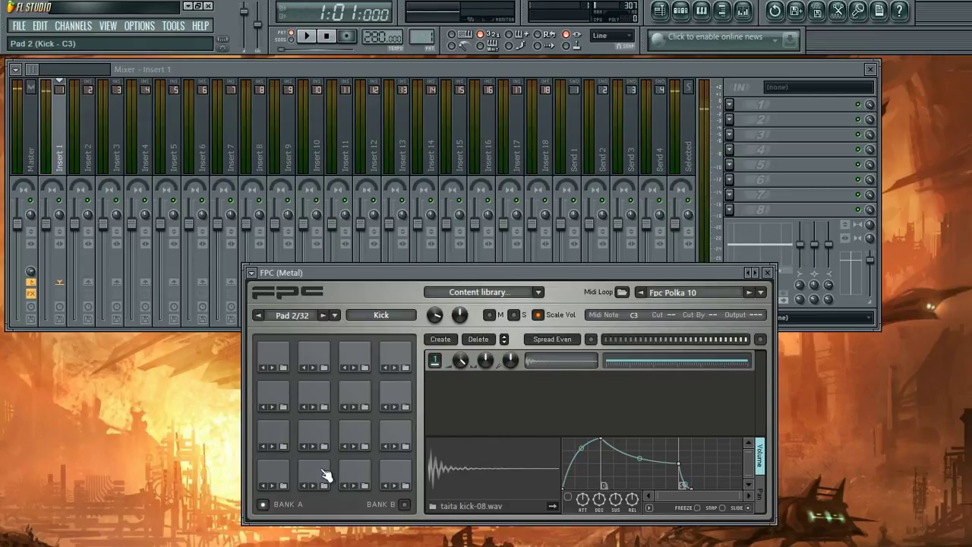
- Bring the mixer forward and step through the insert tracks up to Insert 5
left_click(64, 155)
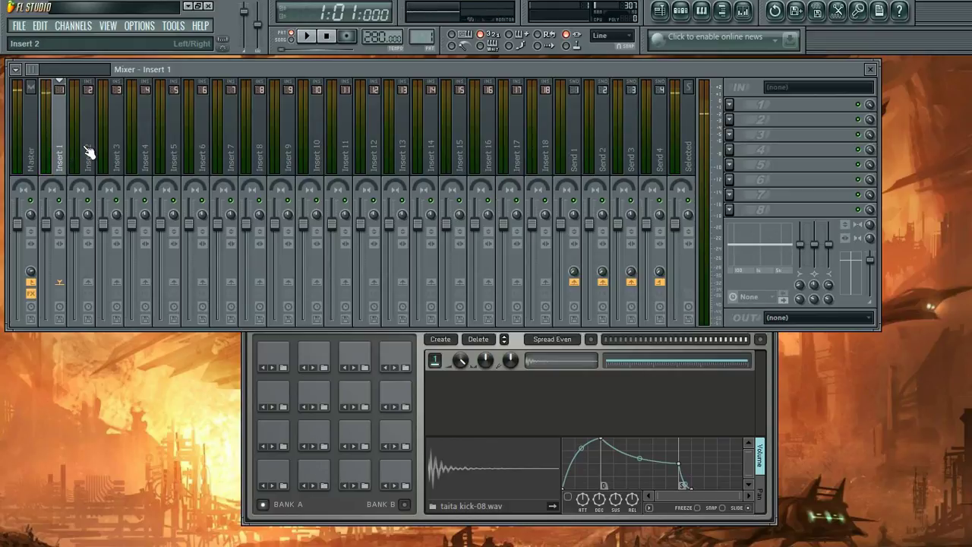
left_click(88, 154)
left_click(120, 156)
left_click(145, 156)
left_click(171, 154)
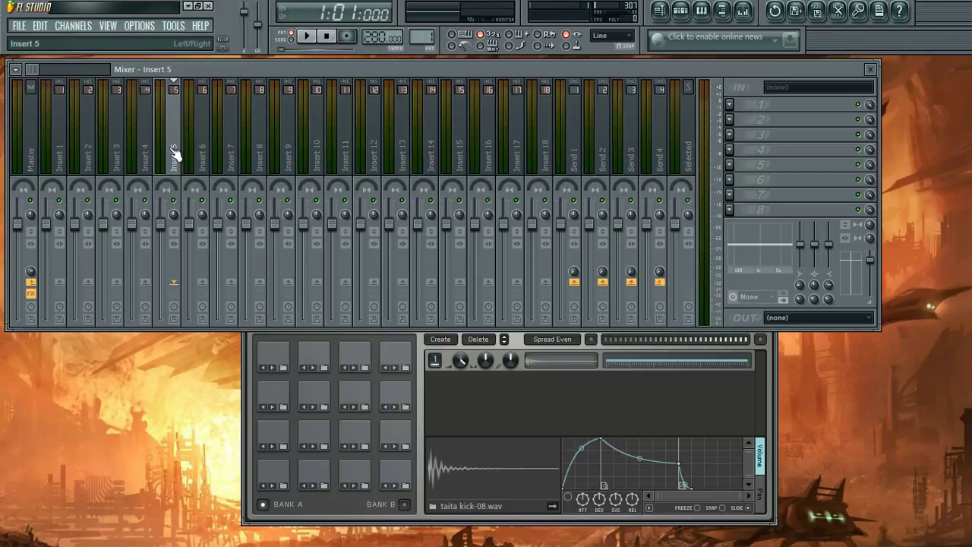
- Rename mixer Insert 1 to 'Kick' and colour it olive green
left_click(65, 161)
right_click(66, 162)
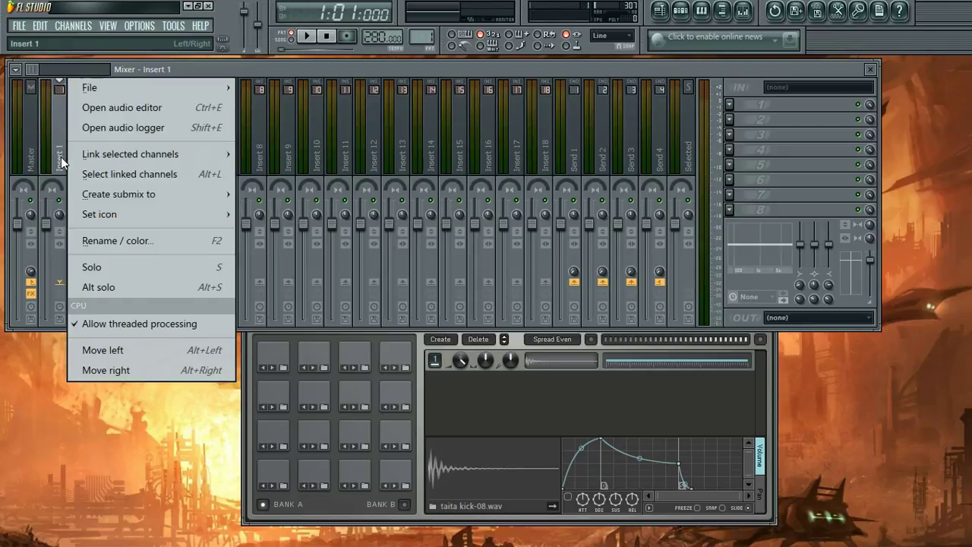
left_click(122, 236)
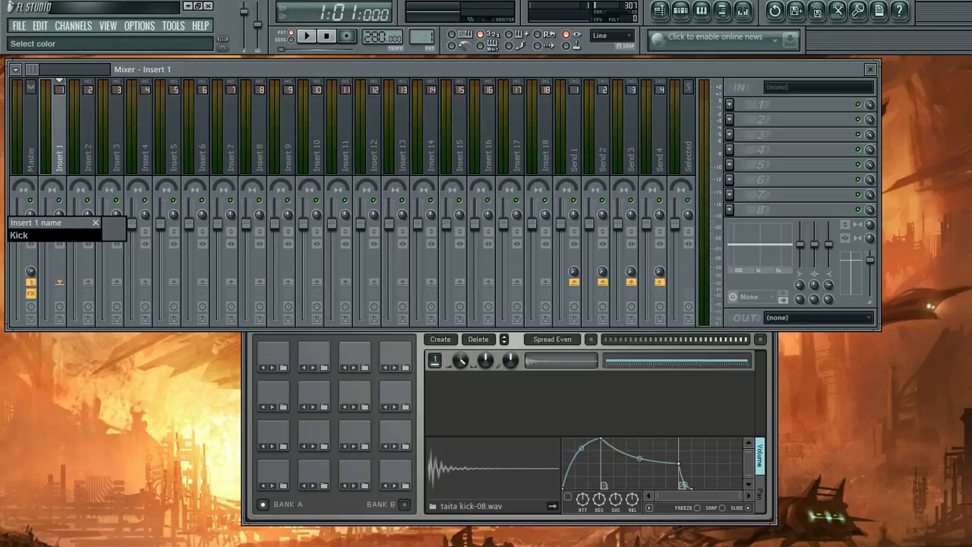
left_click(122, 232)
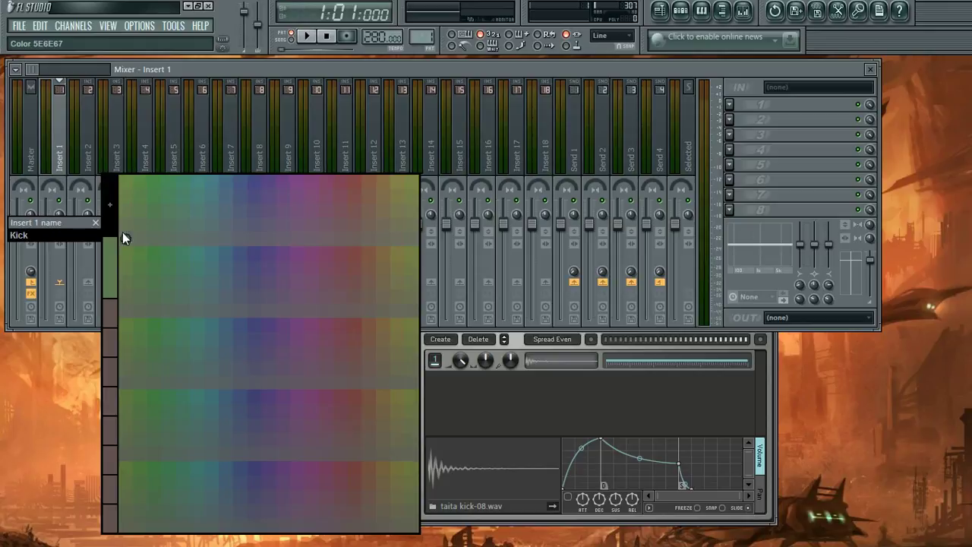
left_click(411, 183)
key("Return")
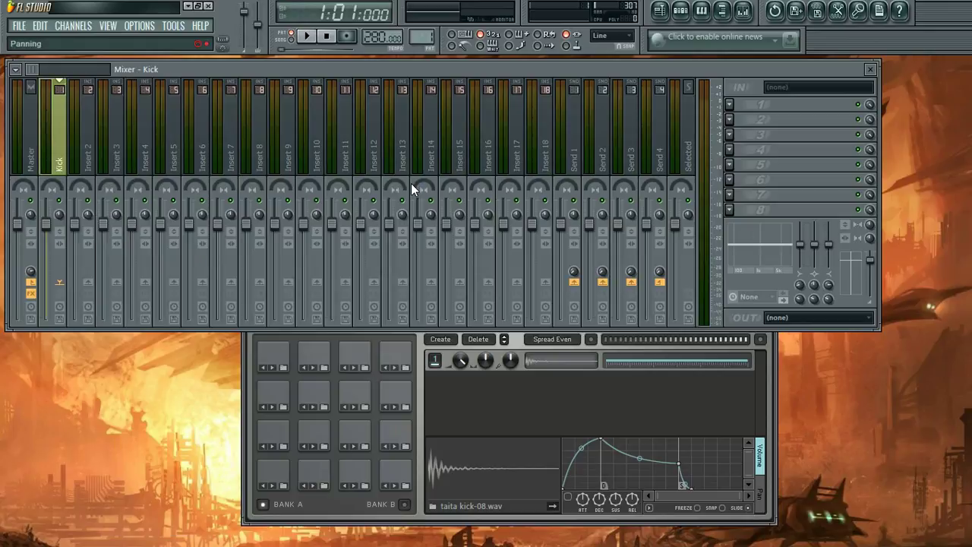
- Rename mixer Insert 2 to 'Snare' and colour it olive green
left_click(86, 155)
right_click(87, 158)
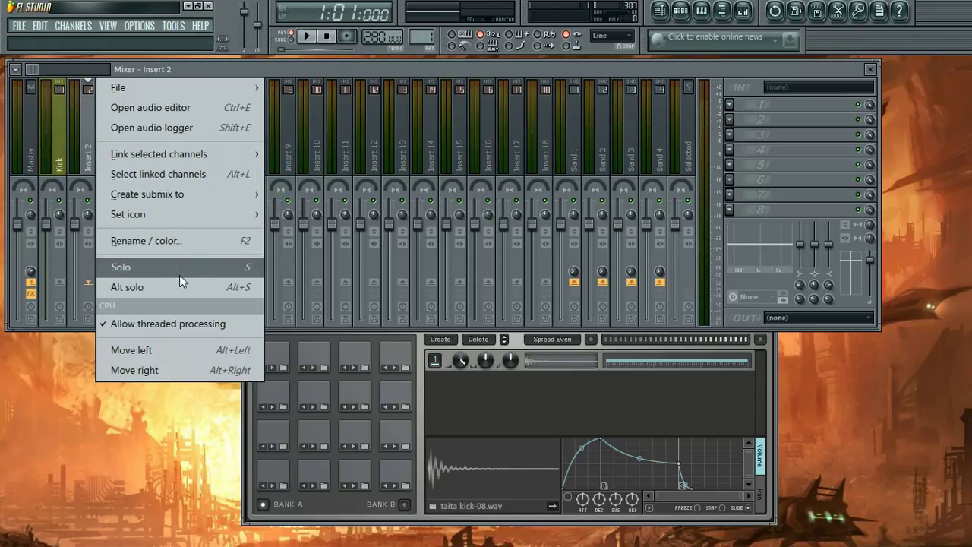
left_click(181, 235)
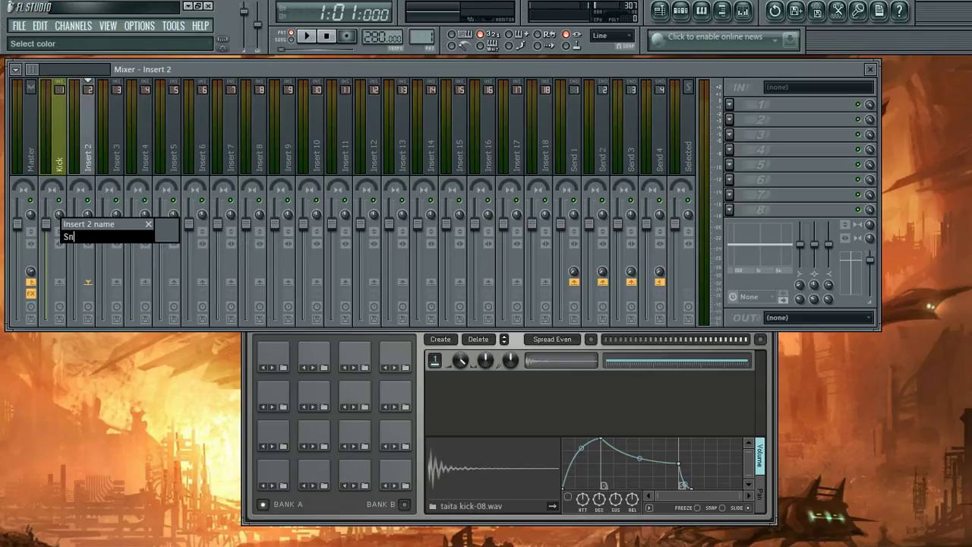
left_click(173, 238)
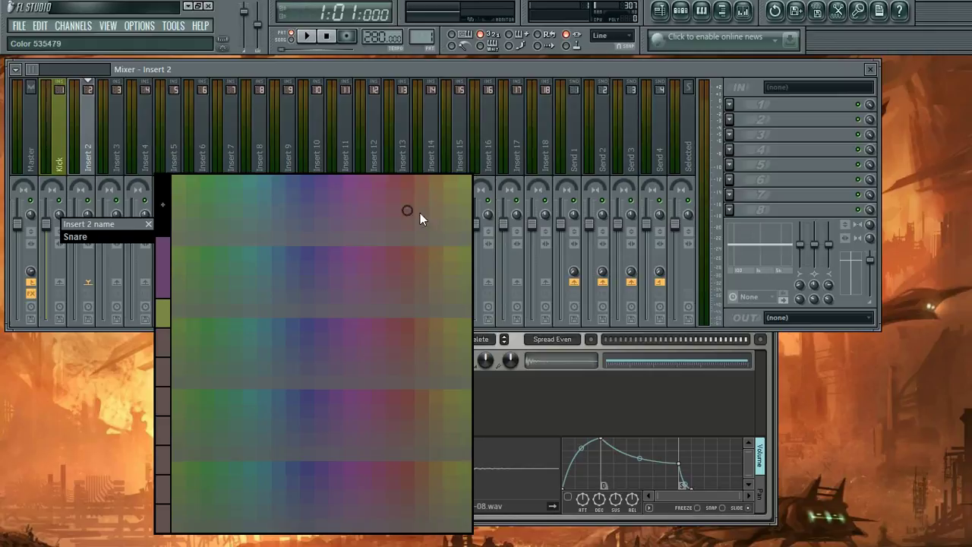
left_click(468, 190)
key("Return")
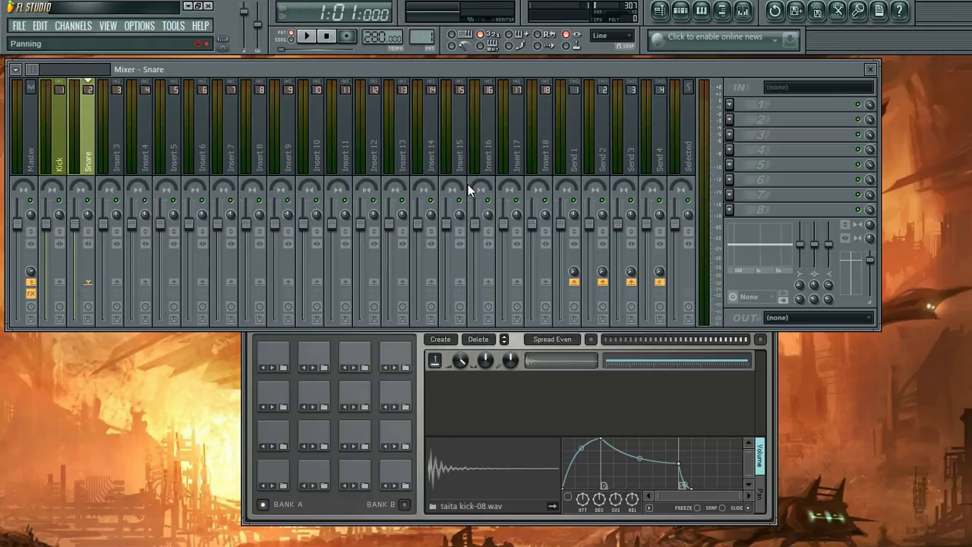
- Rename mixer Insert 3 to 'Toms' and colour it olive green
left_click(118, 163)
right_click(118, 163)
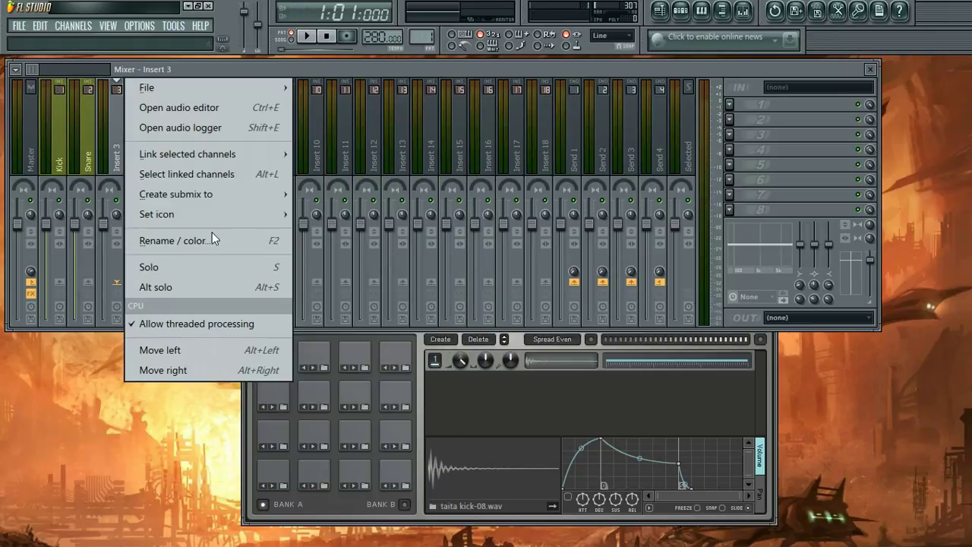
left_click(224, 236)
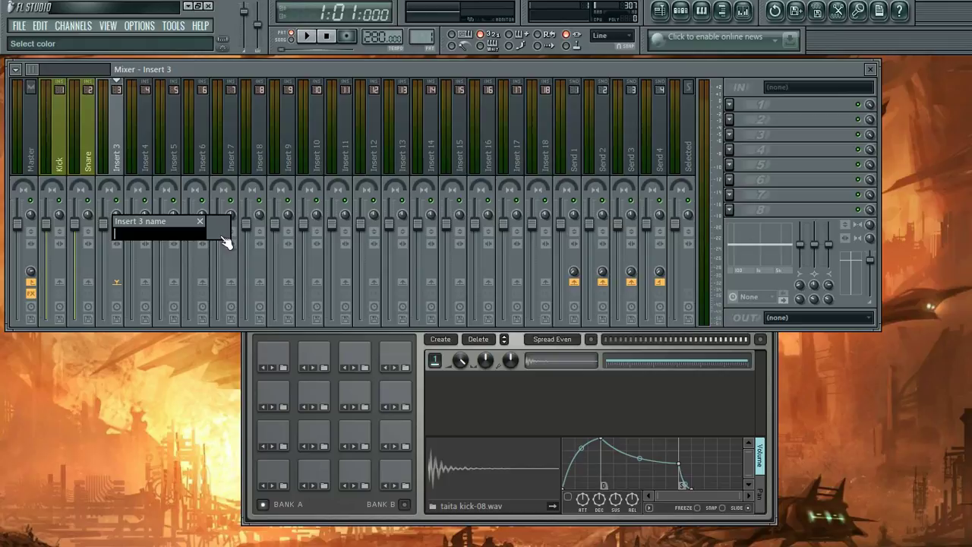
type("Toms")
left_click(220, 232)
left_click(507, 181)
key("Return")
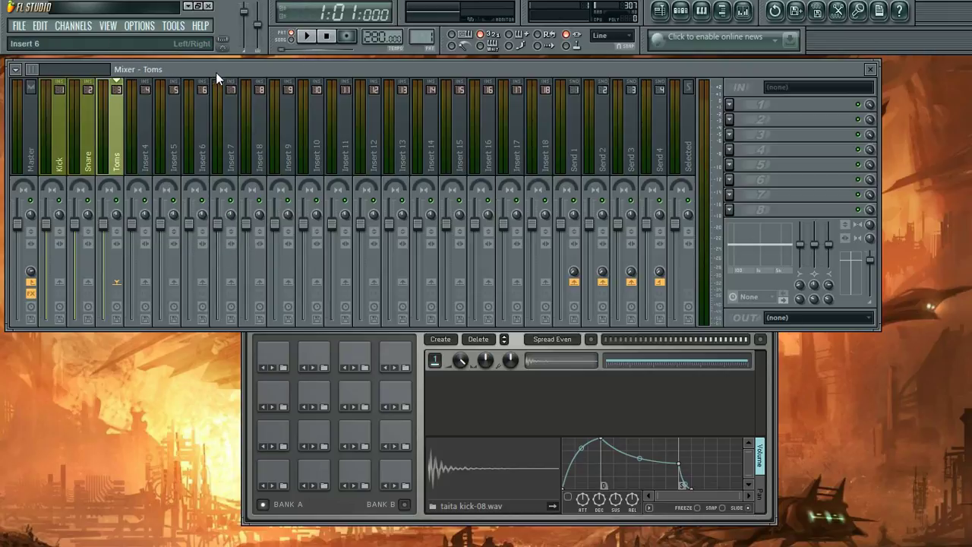
- Check the Kick pad on its track, then rename Insert 4 to 'Other' in olive green
left_click(64, 152)
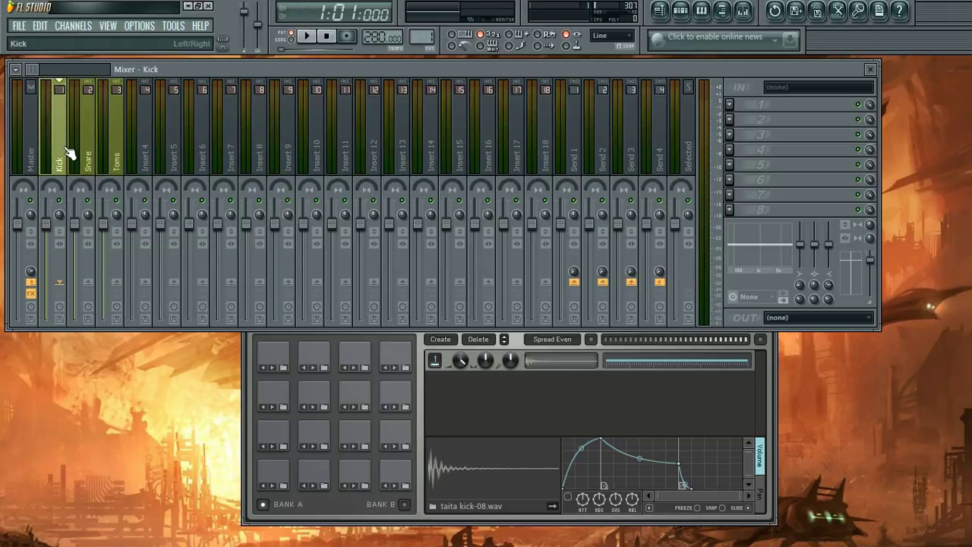
left_click(311, 475)
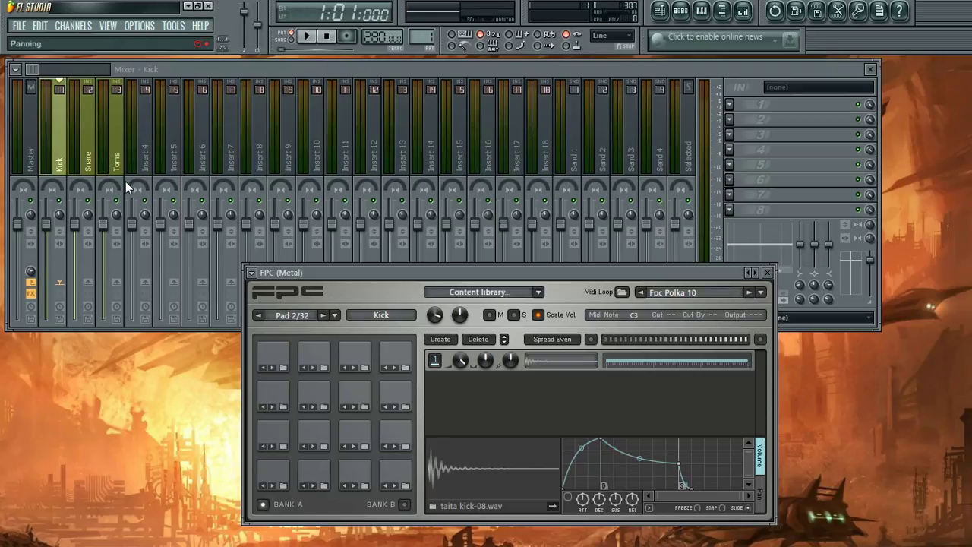
left_click(65, 163)
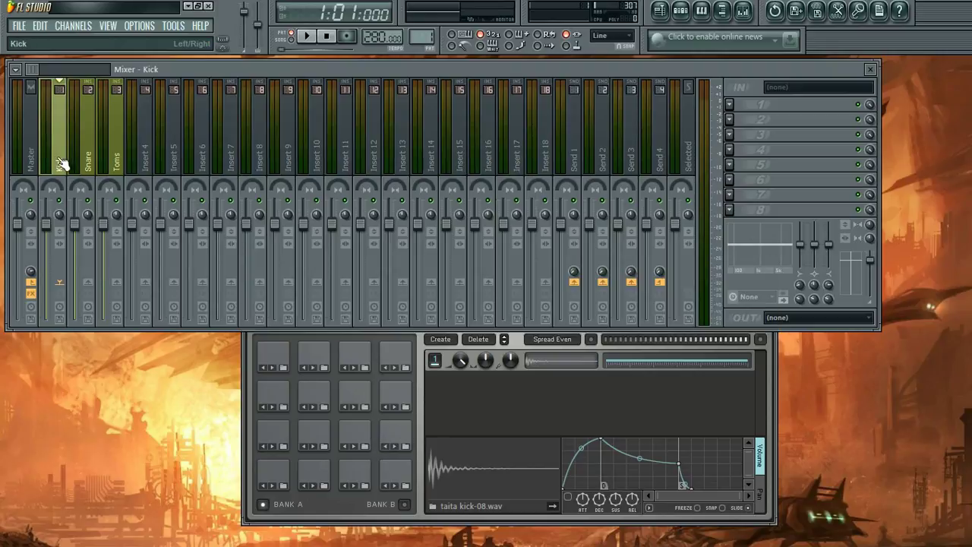
right_click(151, 158)
left_click(178, 239)
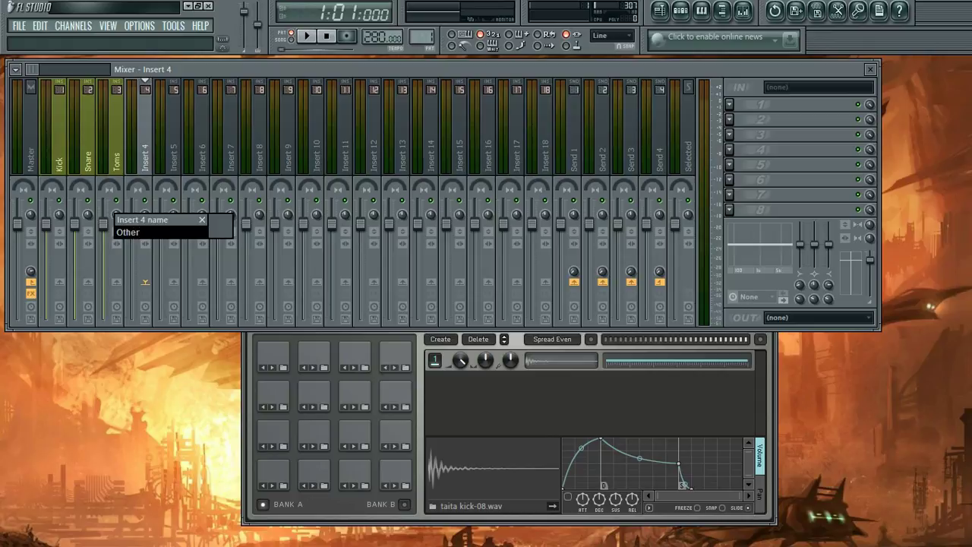
type("Other")
left_click(228, 226)
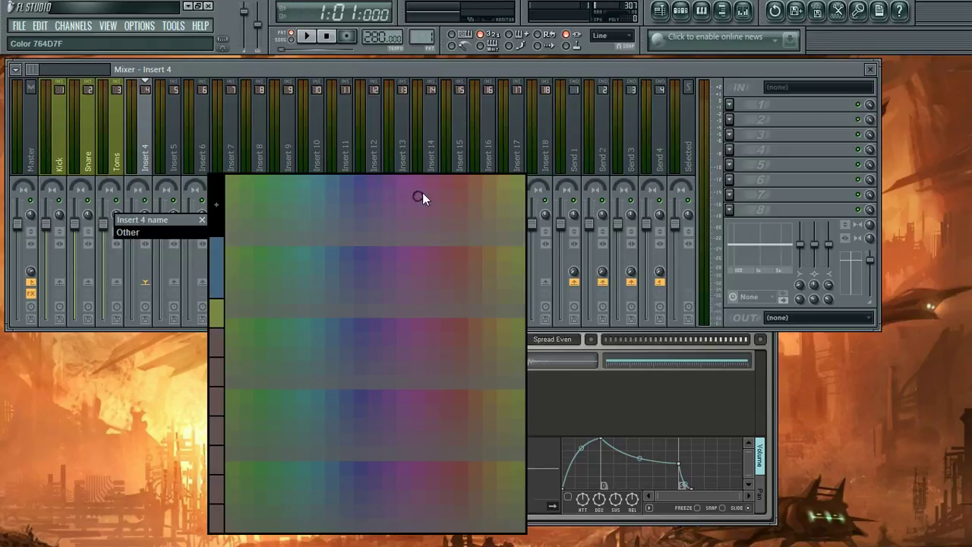
left_click(524, 179)
key("Return")
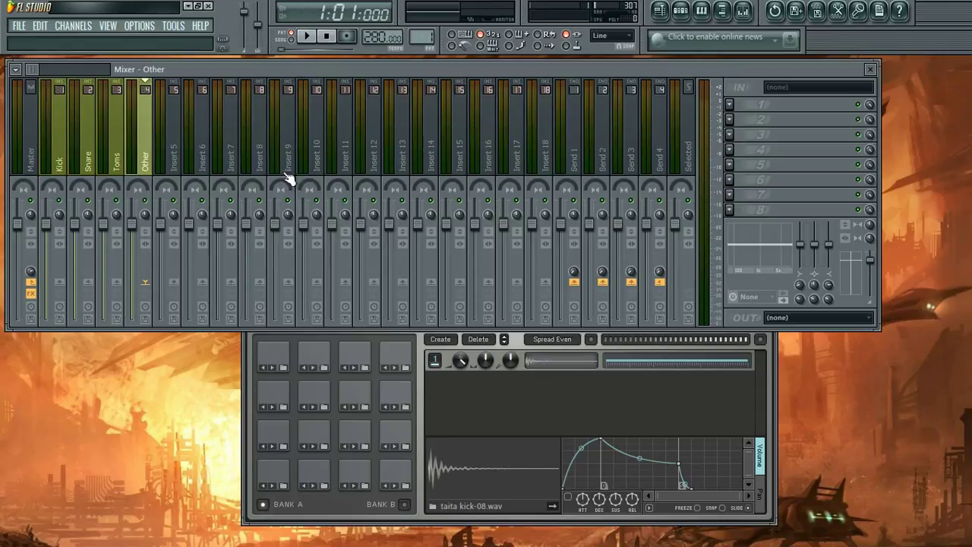
- With the Kick track selected, audition the Snare, Open Hat and Sidestick pads
left_click(64, 166)
left_click(331, 474)
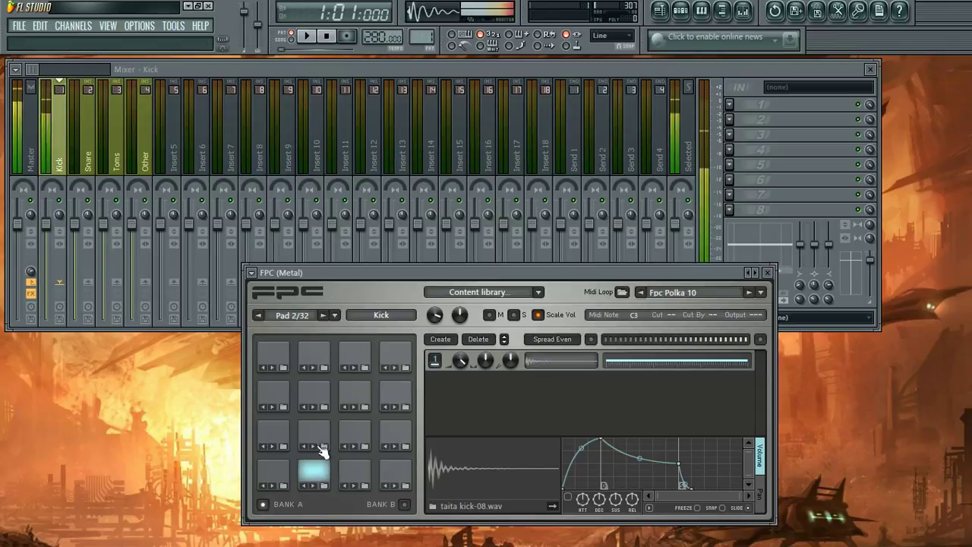
left_click(315, 433)
left_click(372, 432)
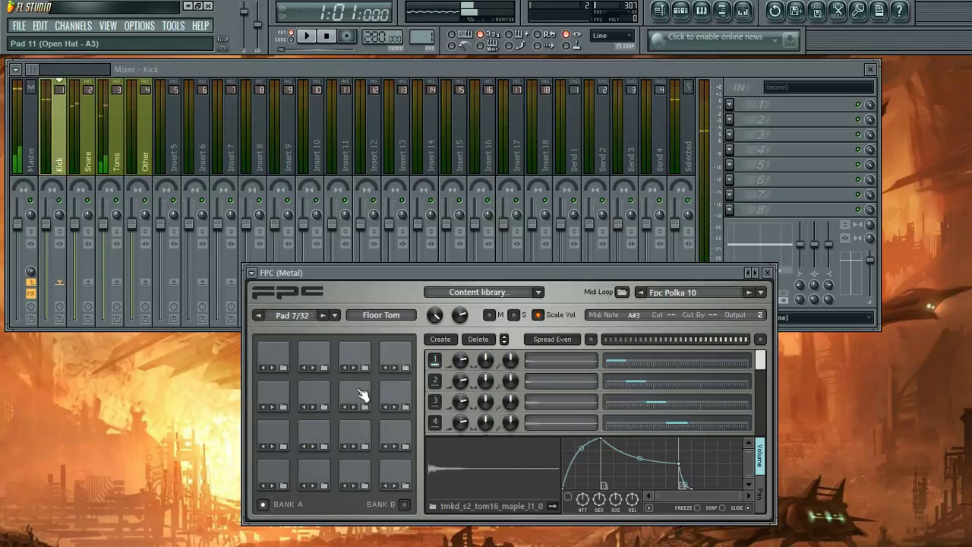
left_click(357, 395)
left_click(397, 393)
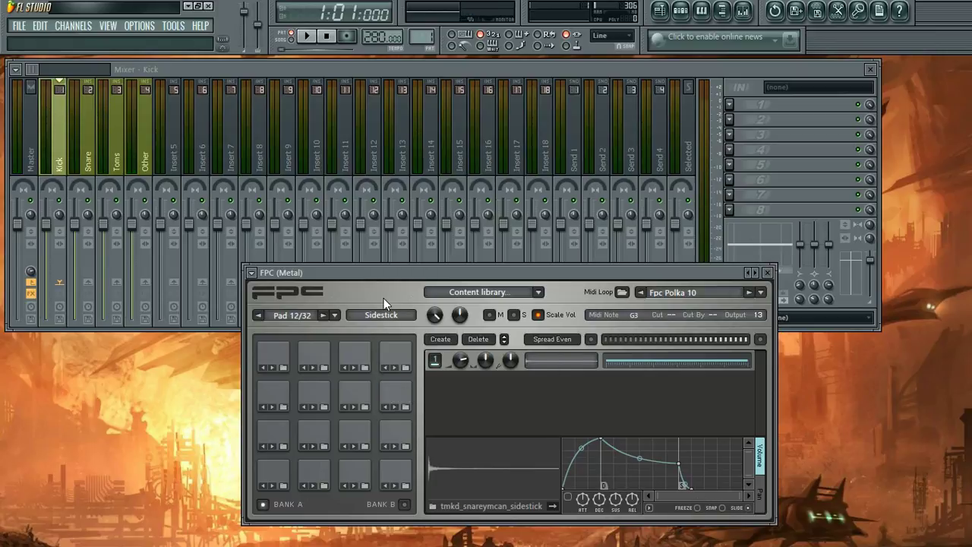
- Load the Gretch Full kit from the FPC preset menu and select the Snare 2 pad
left_click(251, 272)
mouse_move(292, 226)
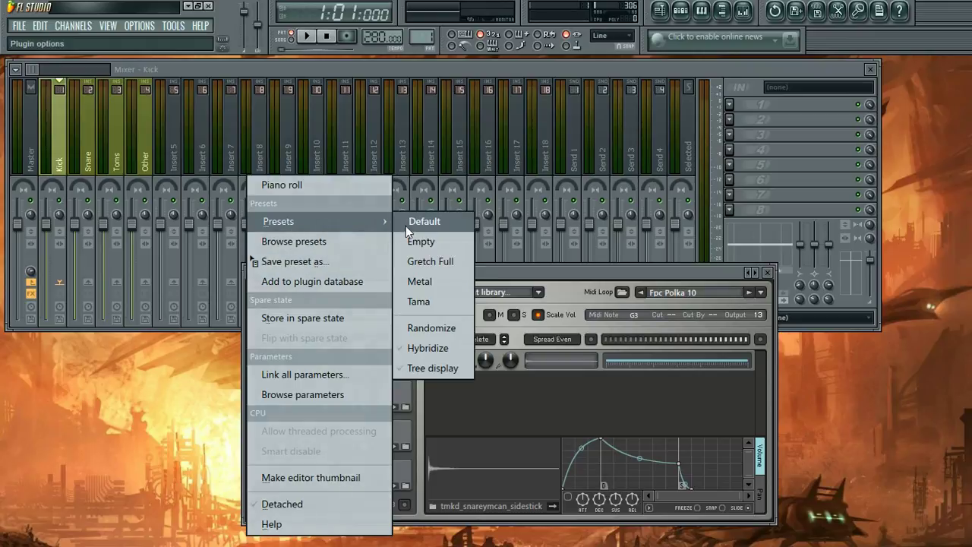
left_click(449, 262)
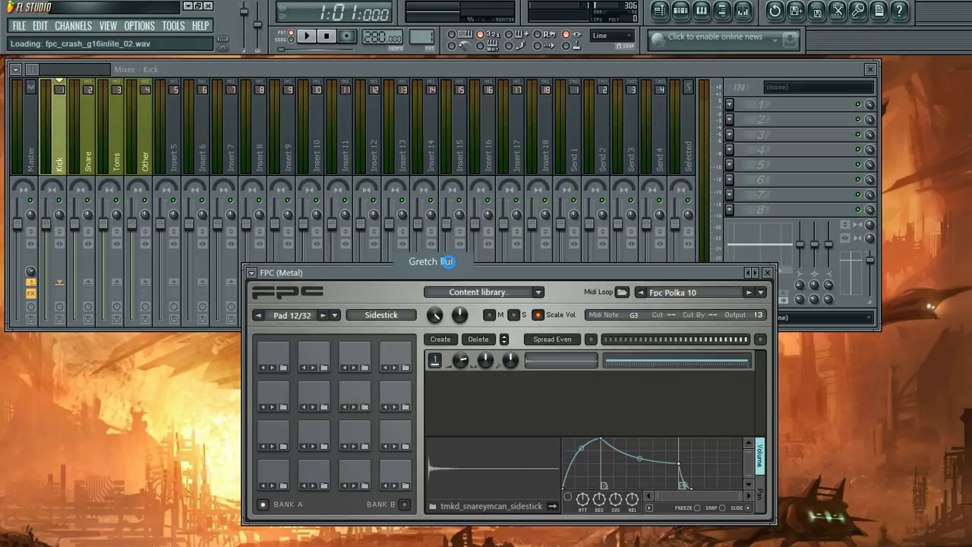
left_click(318, 438)
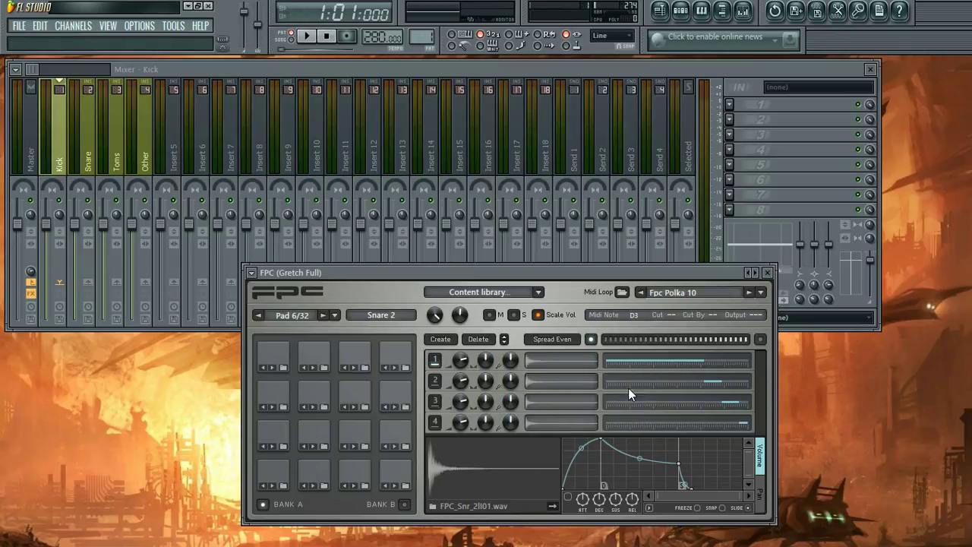
- Preview the Snare 2 layers and audition the Kick Drum, Snare 2 and Mid Tom pads
left_click(590, 364)
left_click(590, 422)
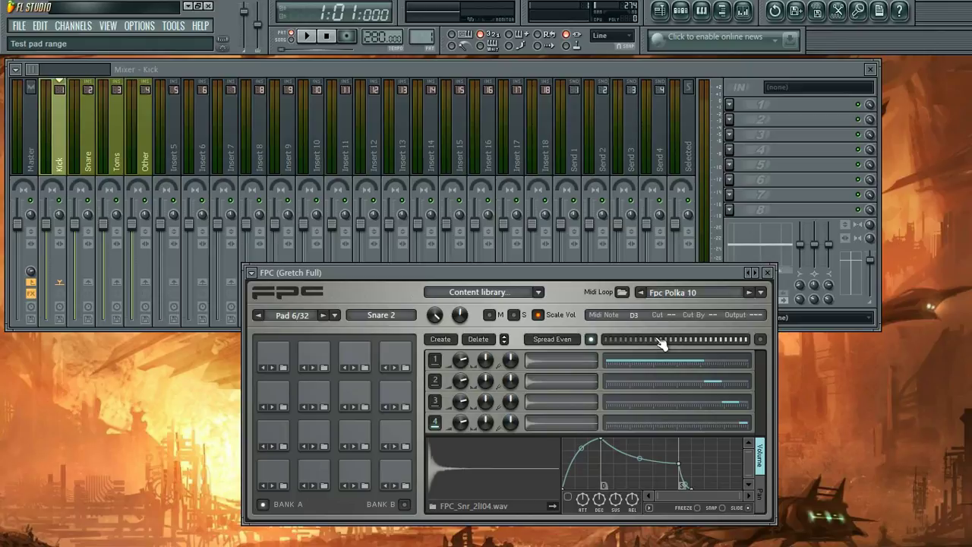
left_click(318, 482)
left_click(319, 433)
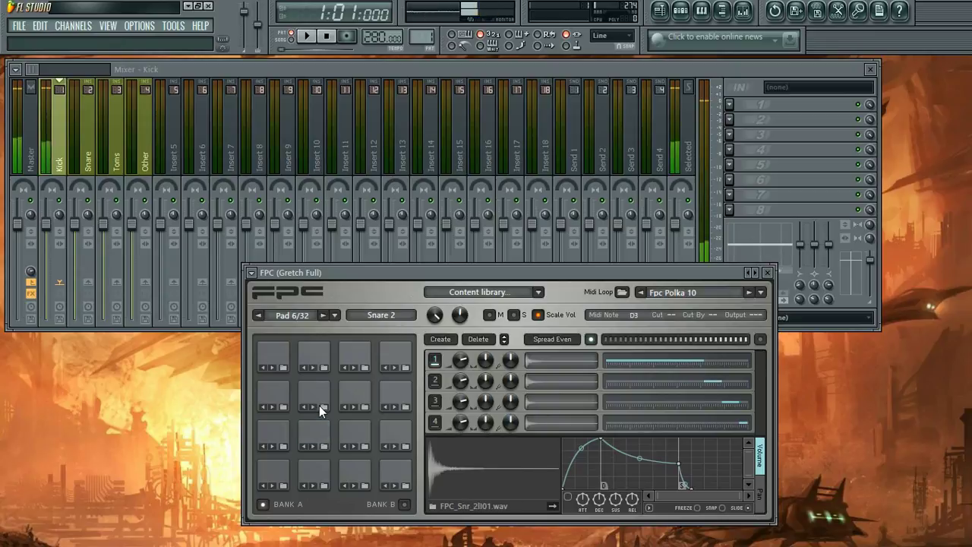
left_click(317, 398)
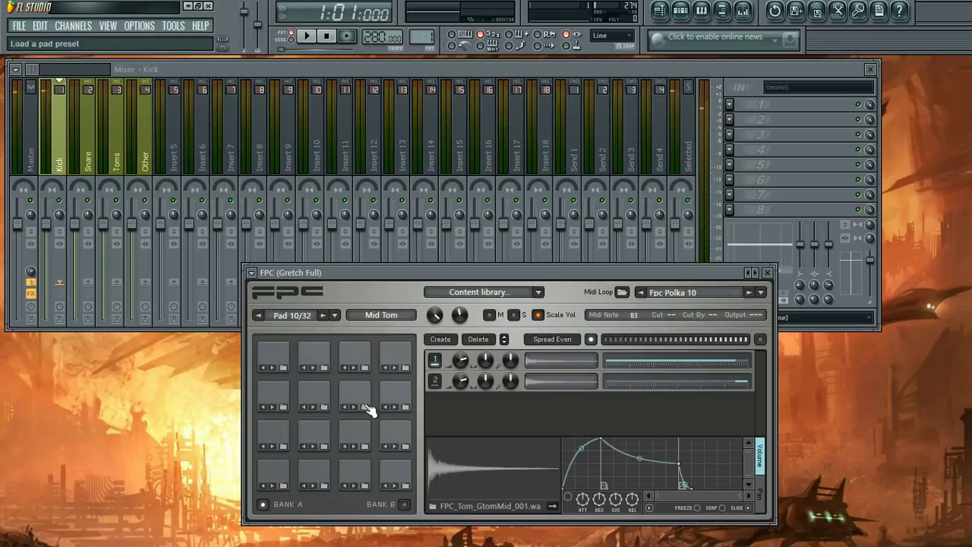
left_click(322, 479)
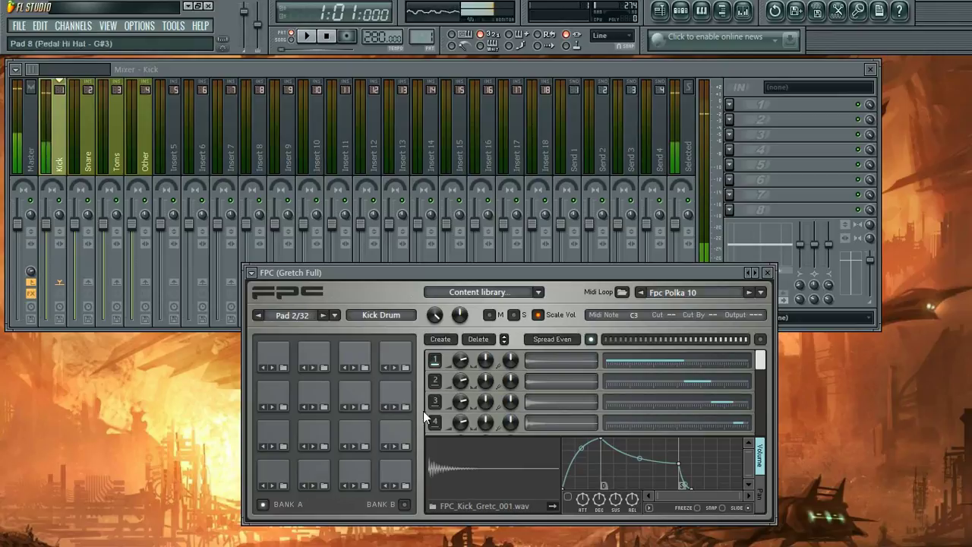
left_click(323, 435)
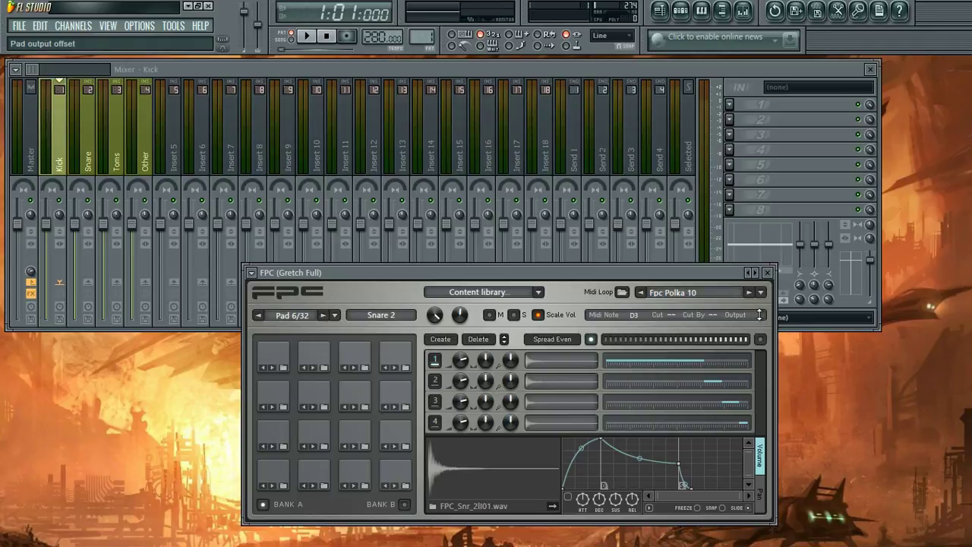
left_click(323, 476)
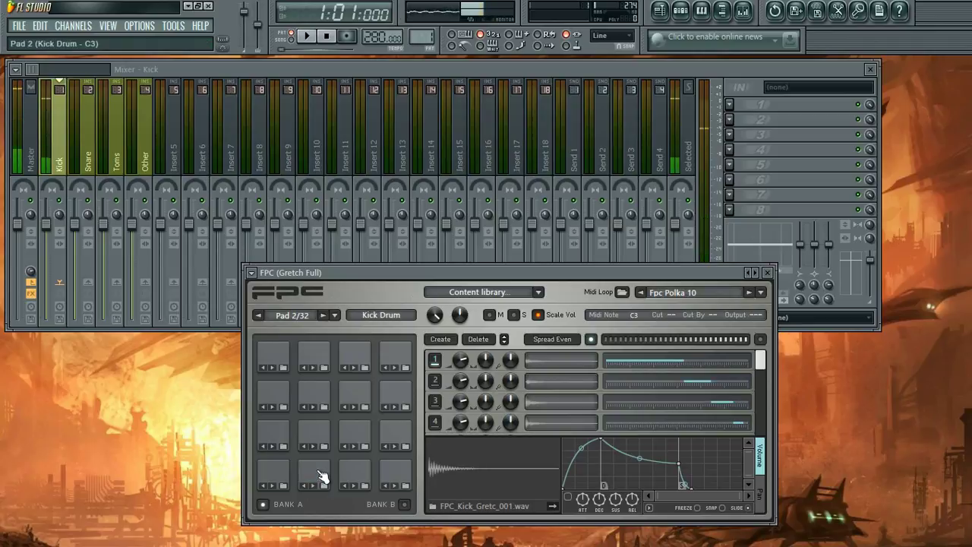
left_click(321, 439)
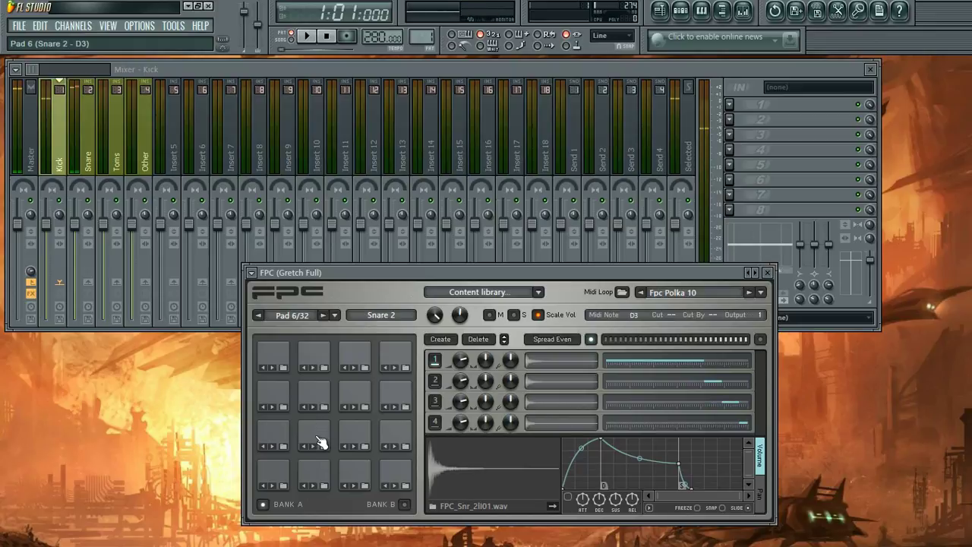
left_click(320, 440)
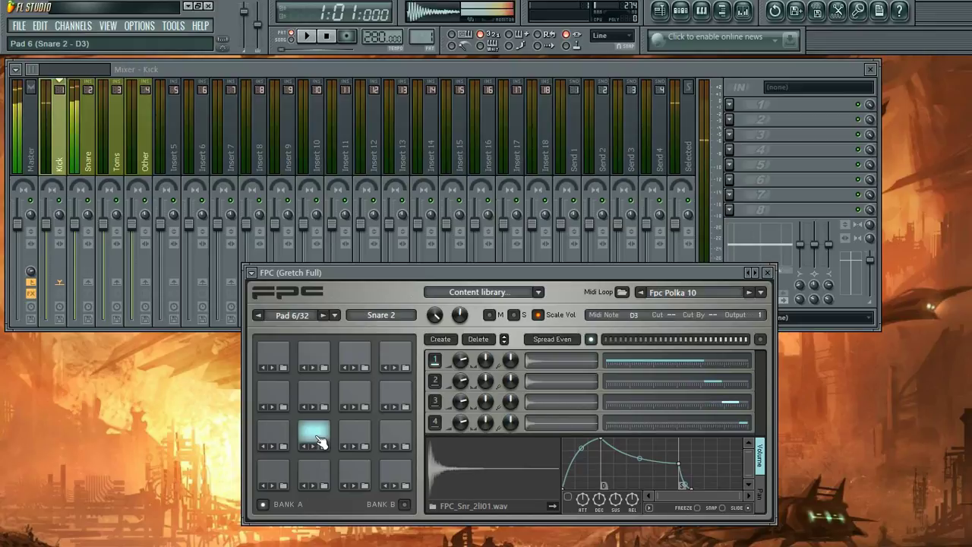
- Audition the four toms, then set Hi Tom's output to 1 and Floor Tom's to 3
left_click(278, 396)
left_click(326, 401)
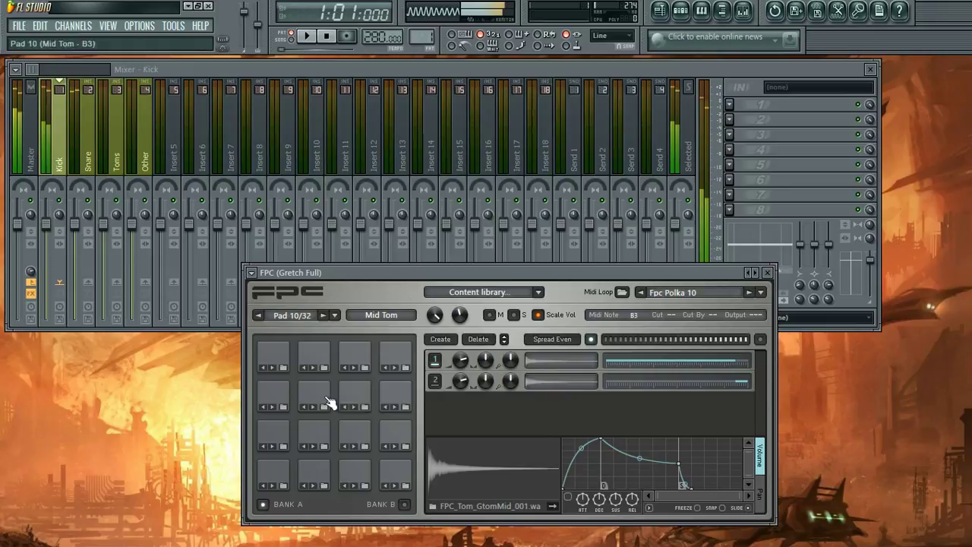
left_click(355, 397)
left_click(395, 398)
left_click(278, 398)
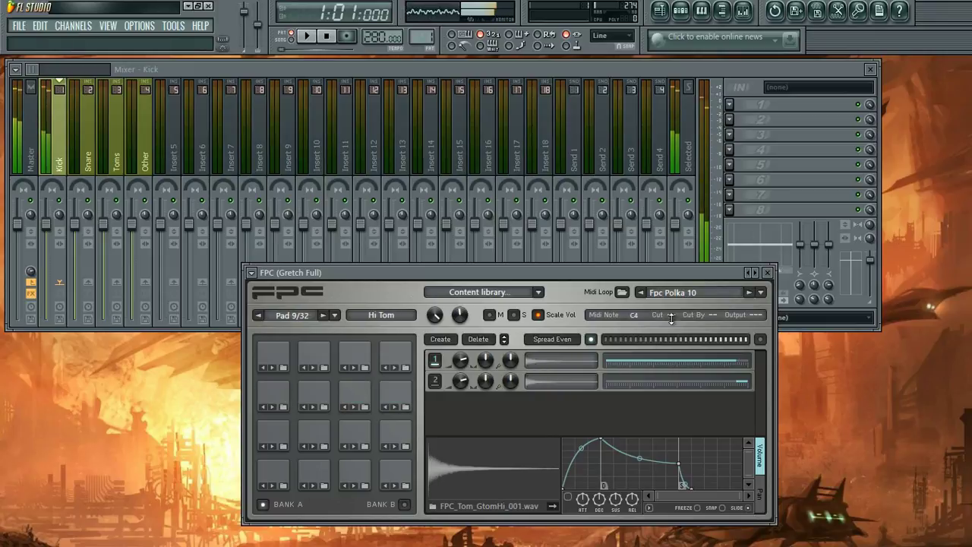
left_click_drag(758, 315, 758, 310)
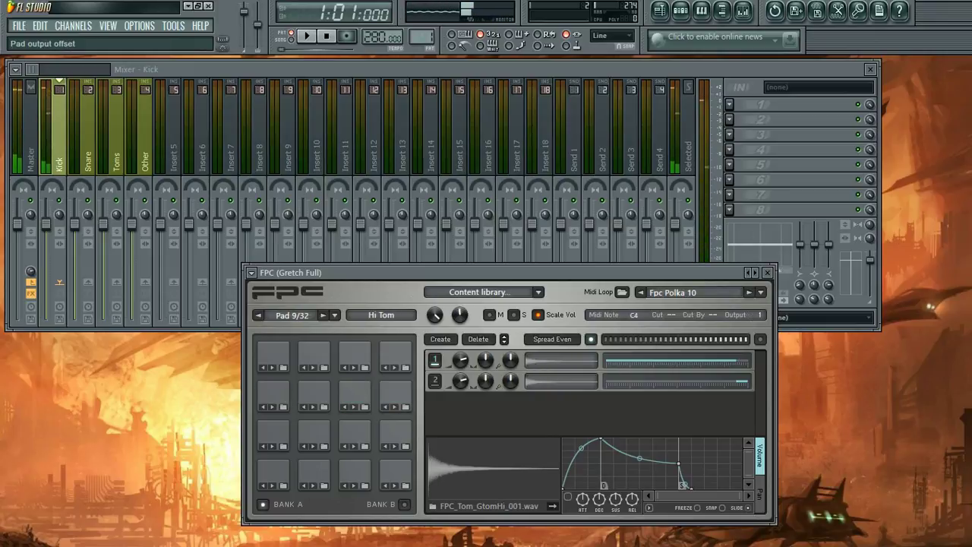
left_click(315, 391)
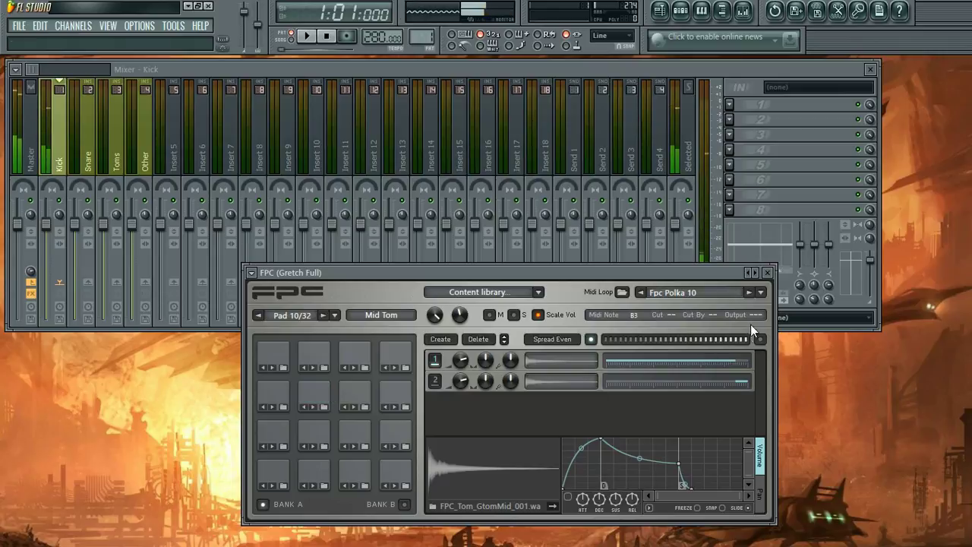
left_click(355, 391)
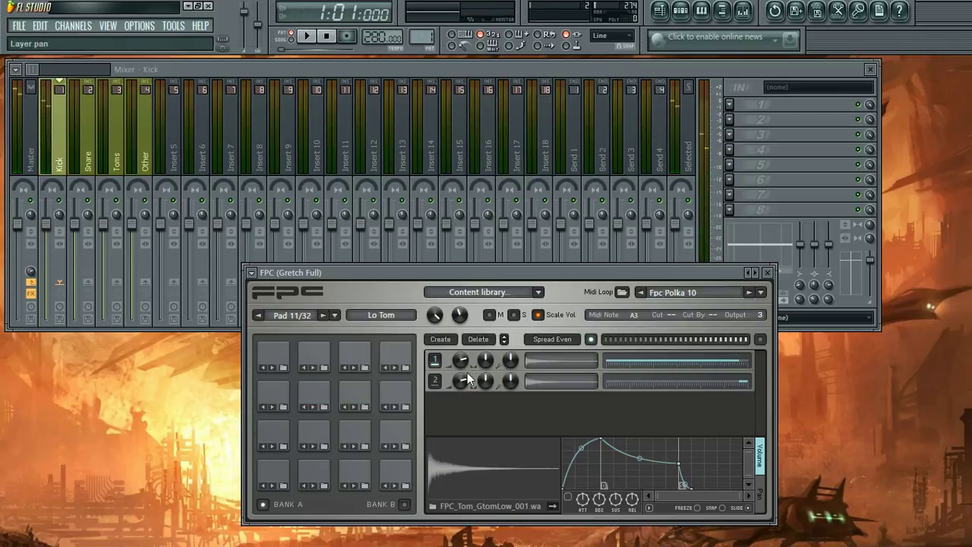
left_click(395, 391)
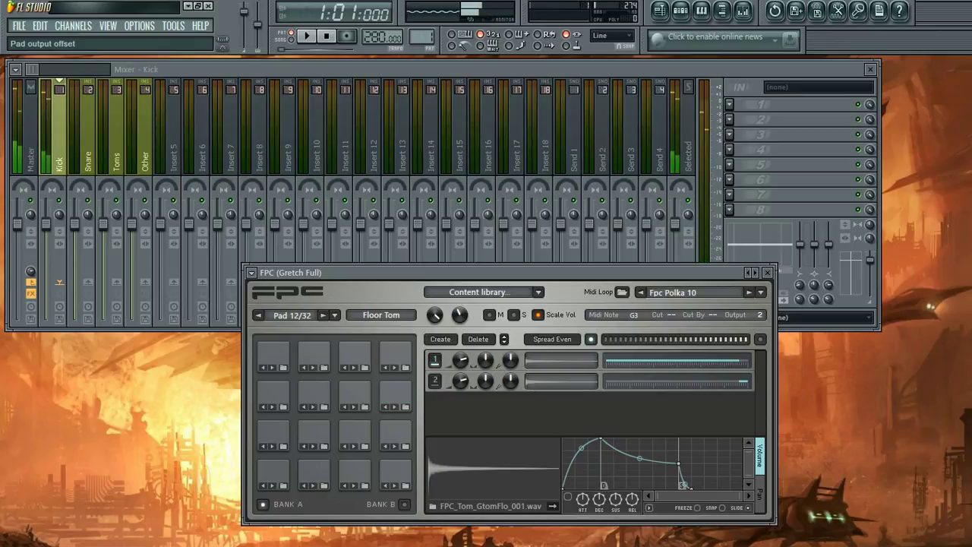
left_click_drag(759, 314, 759, 310)
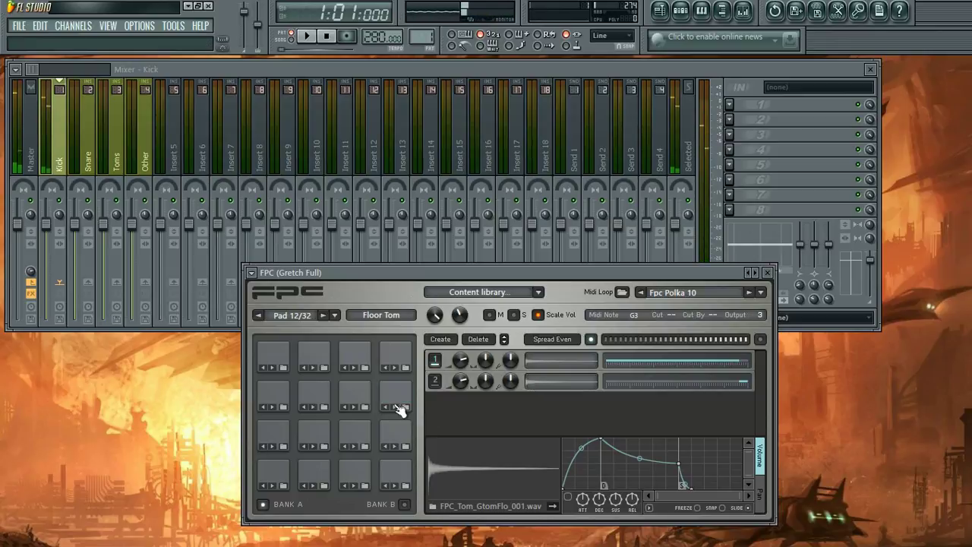
- Select the Other track and check the Crash, Lite Crash, Lite Ride and Ride Bell pads
left_click(275, 351)
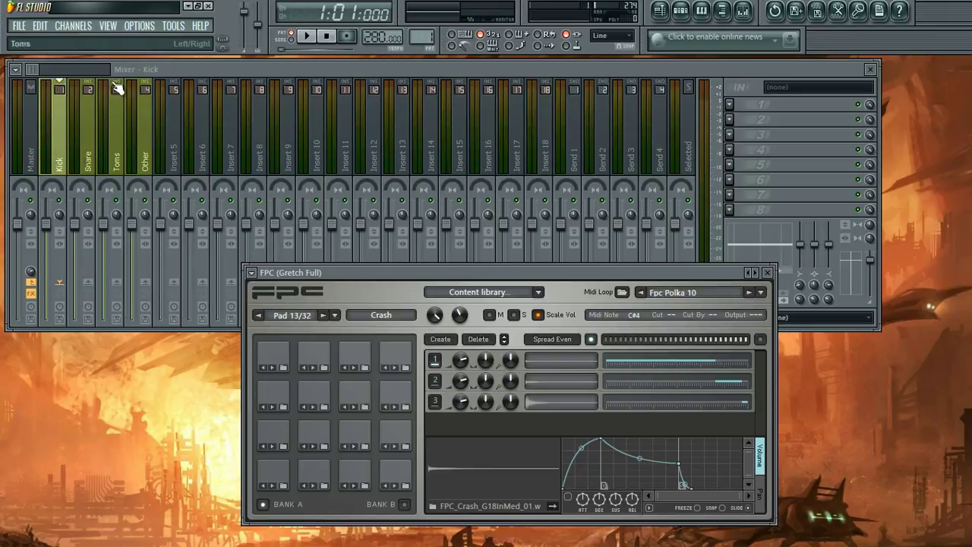
left_click(145, 159)
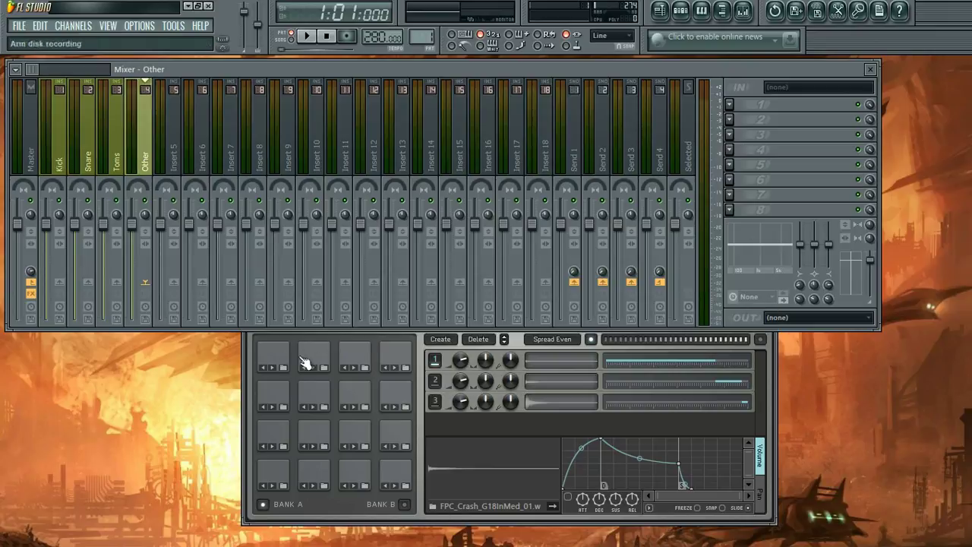
left_click(268, 363)
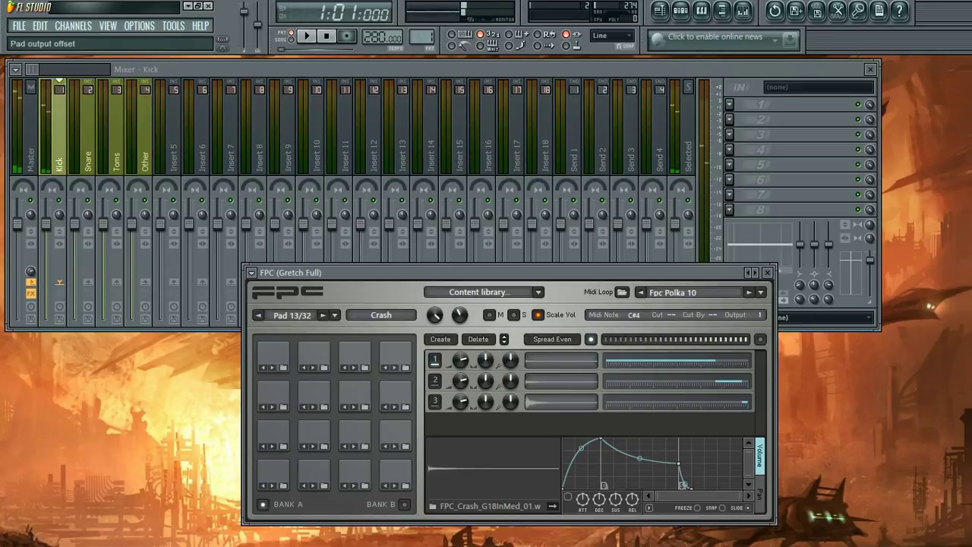
left_click(313, 357)
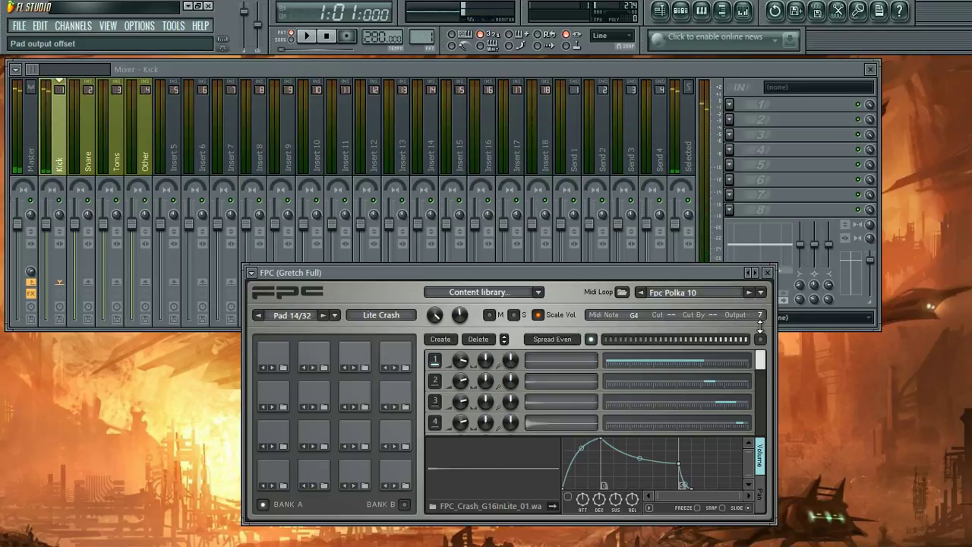
left_click(366, 367)
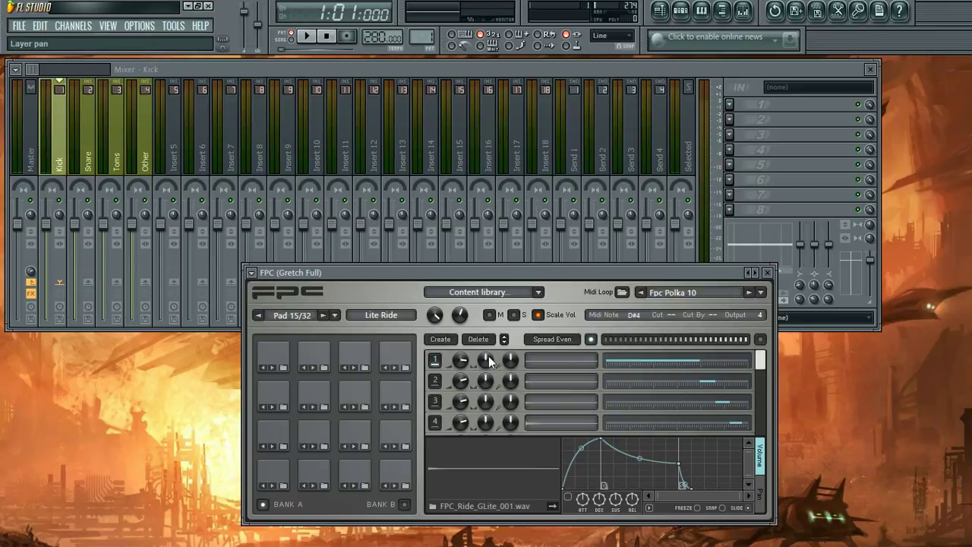
left_click(395, 357)
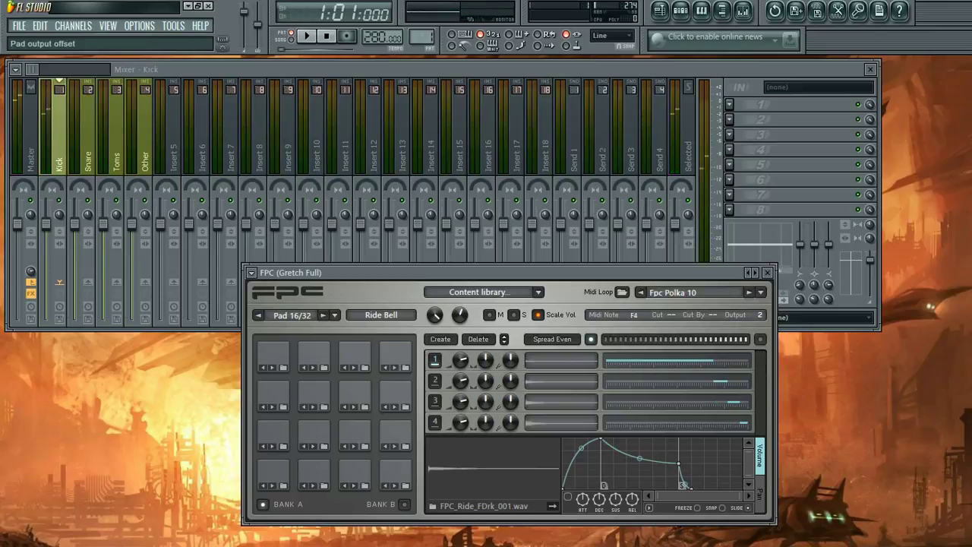
- Set Snare 1's output to 1, then go through SideStick, hi-hats, Tambourine and Closed Hat
left_click(284, 433)
left_click_drag(756, 315, 756, 310)
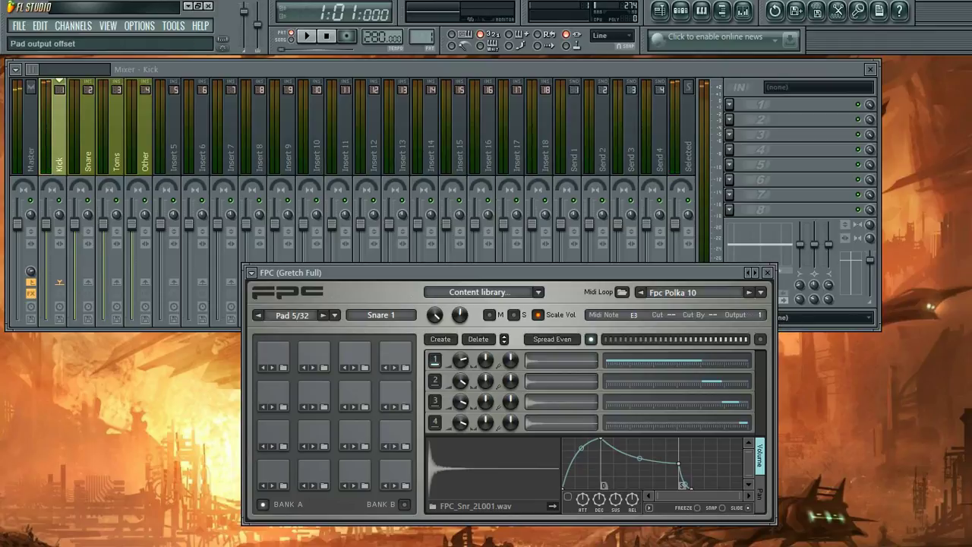
left_click(282, 475)
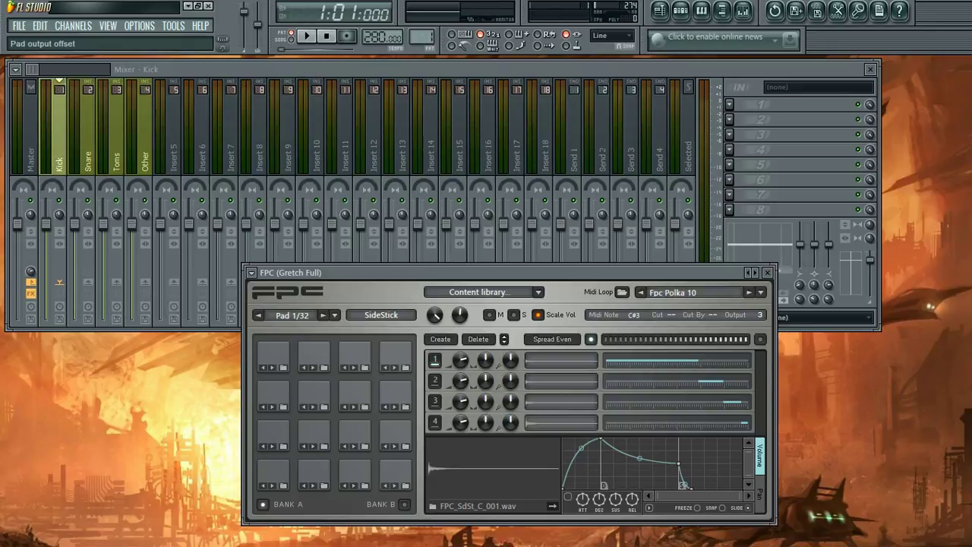
left_click(354, 434)
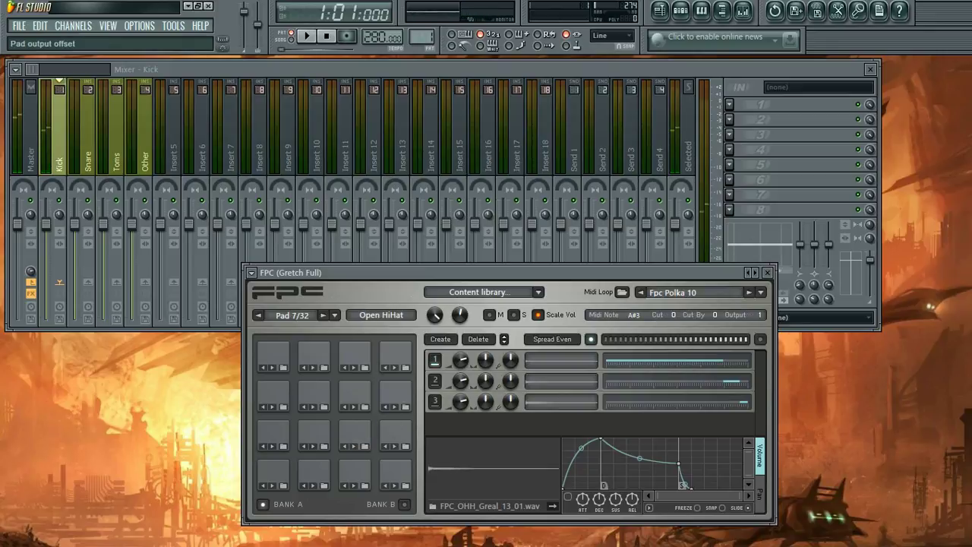
left_click(406, 433)
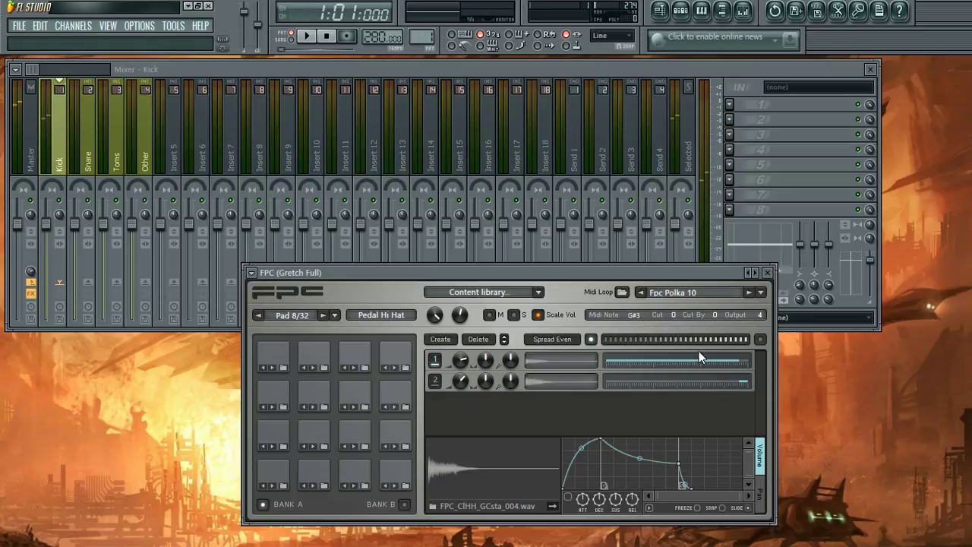
left_click(398, 477)
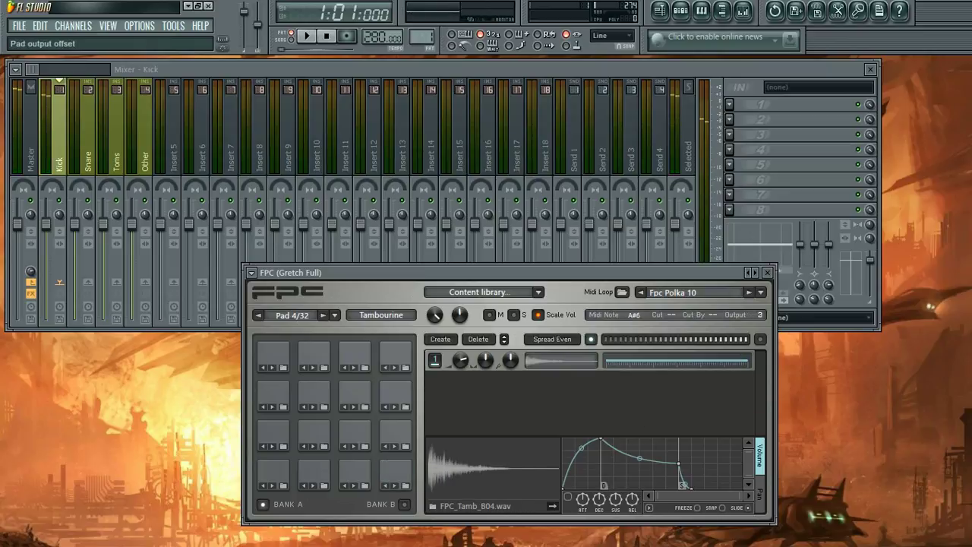
left_click(355, 477)
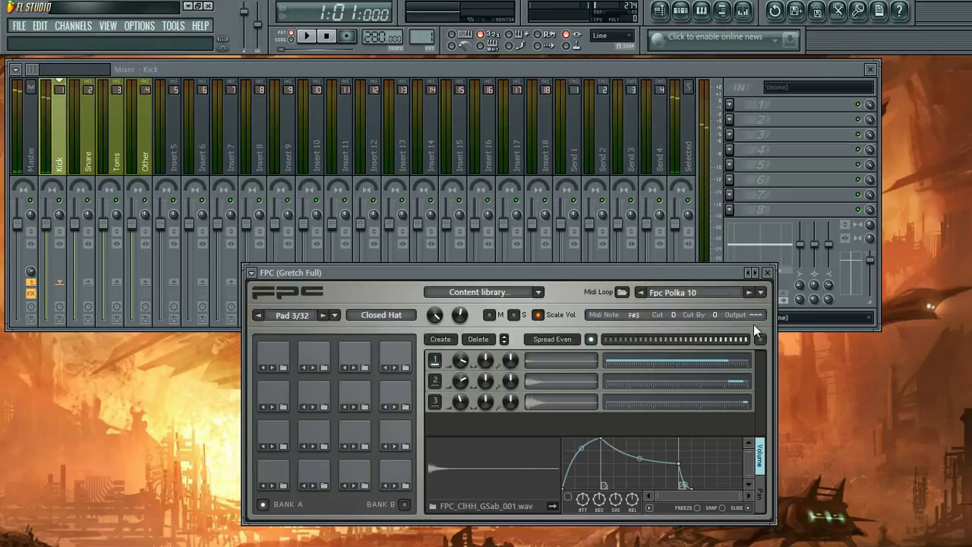
left_click(273, 475)
left_click(310, 478)
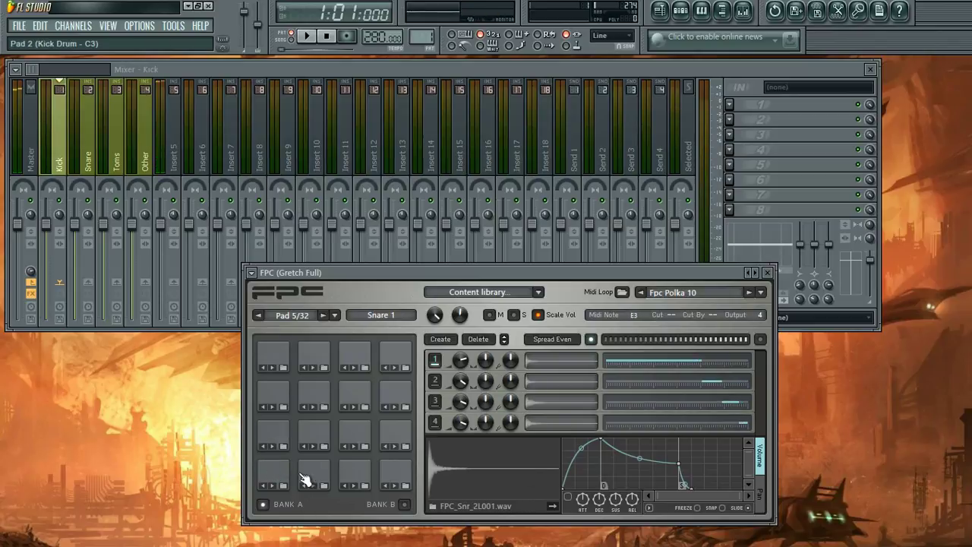
left_click(314, 434)
left_click(275, 394)
left_click(319, 392)
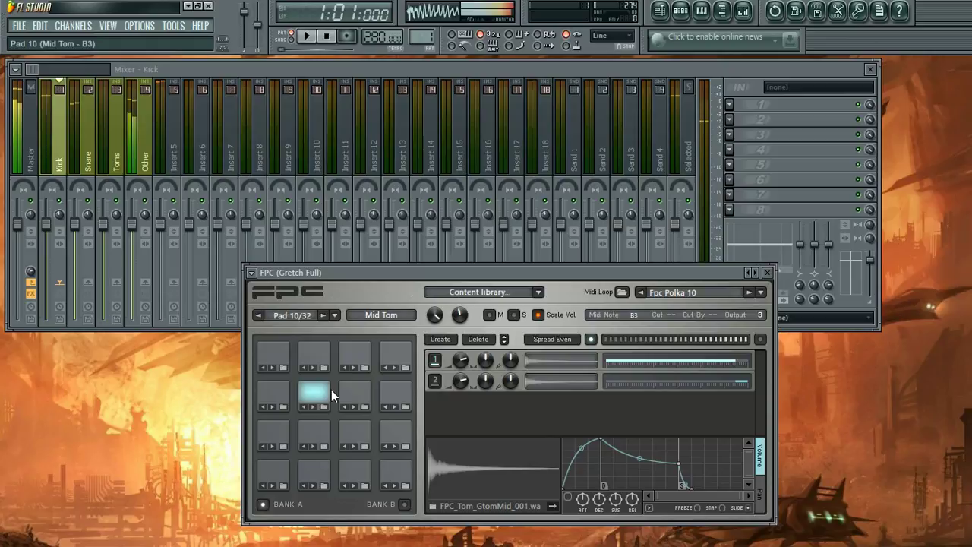
left_click(363, 393)
left_click(393, 395)
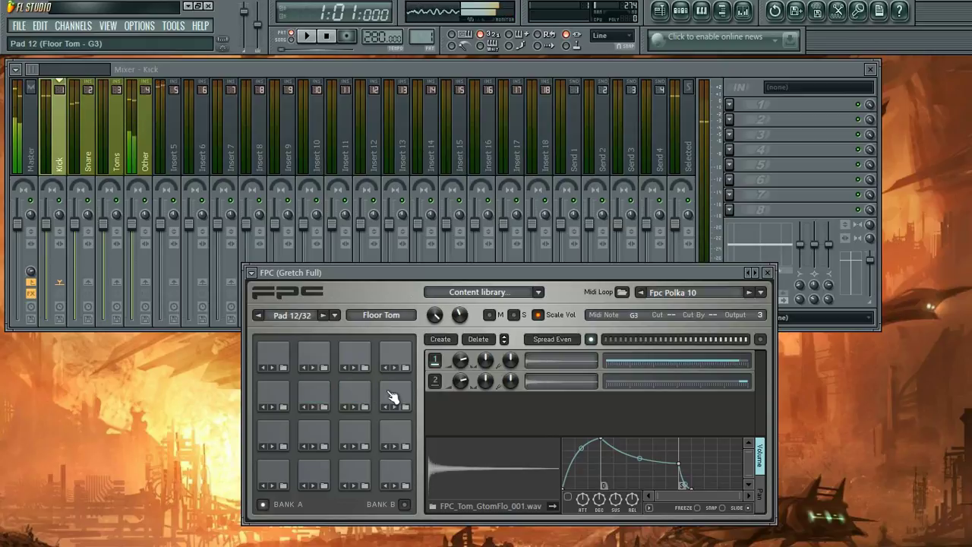
left_click(118, 160)
left_click(279, 394)
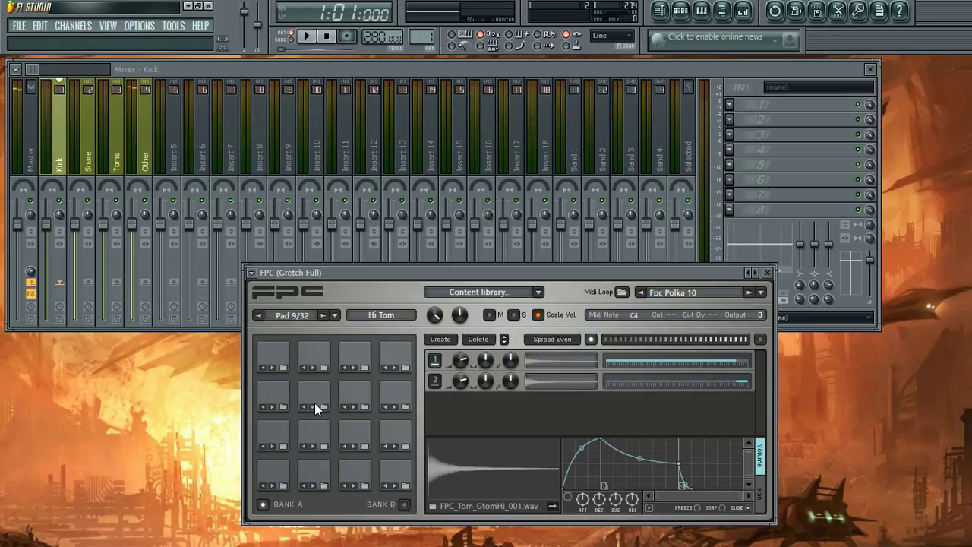
left_click(272, 361)
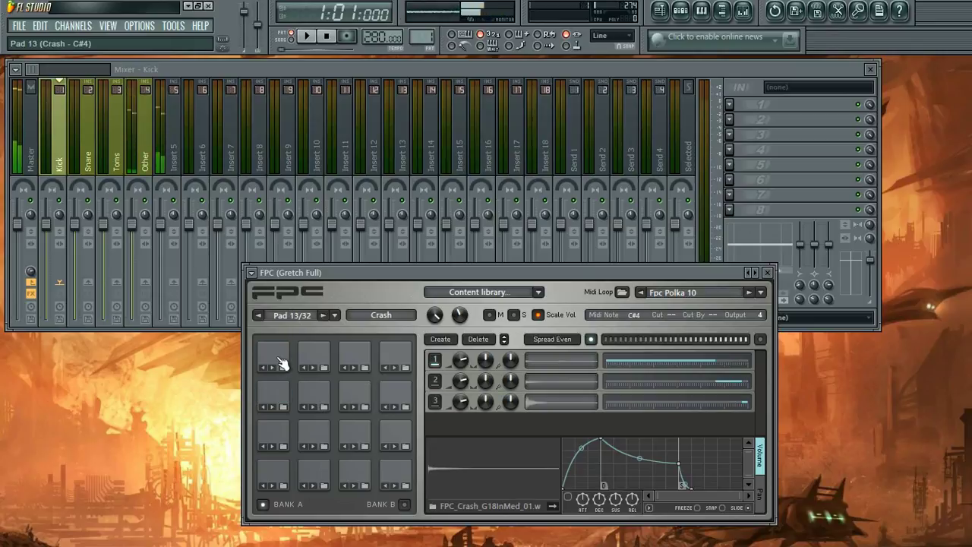
left_click(319, 444)
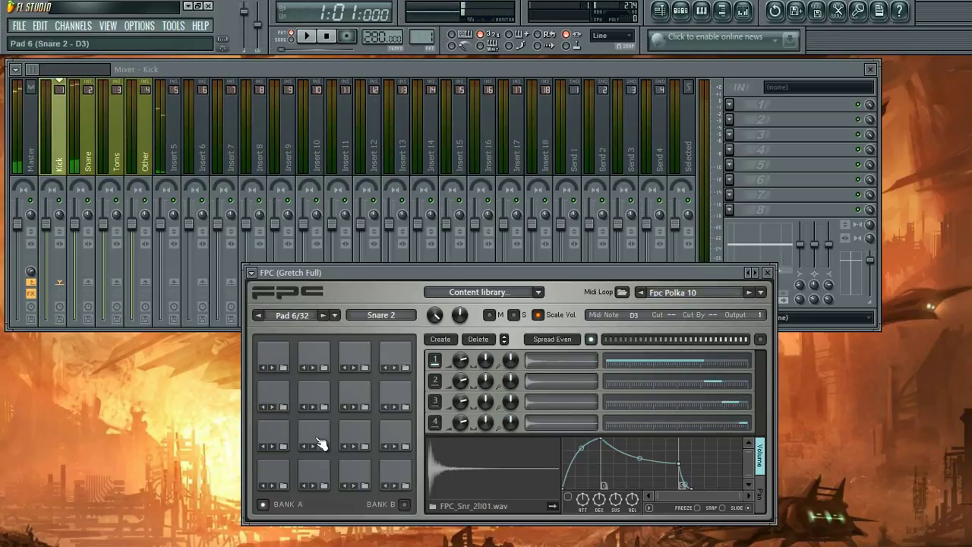
left_click(279, 389)
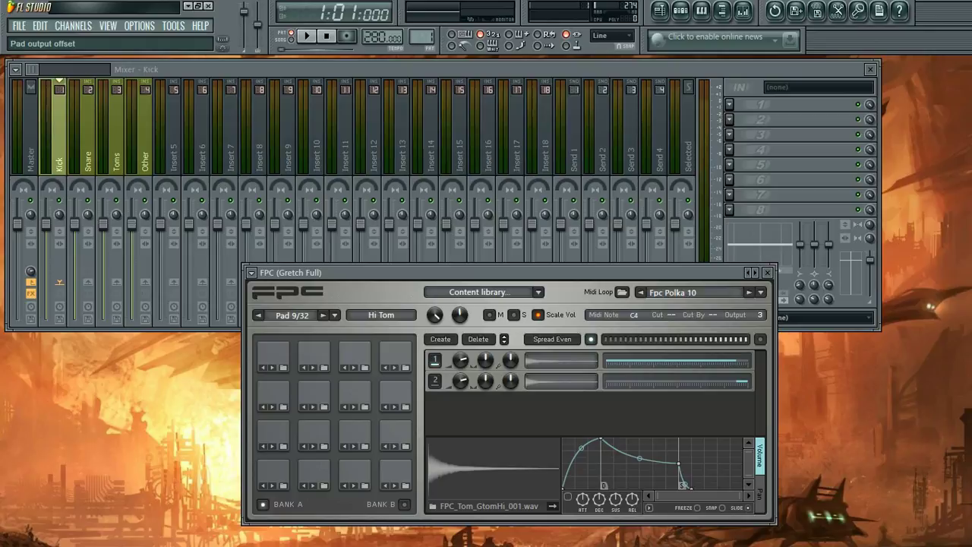
- Audition the Mid, Lo and Floor Tom pads and change Floor Tom's output from 3 to 2
left_click(312, 392)
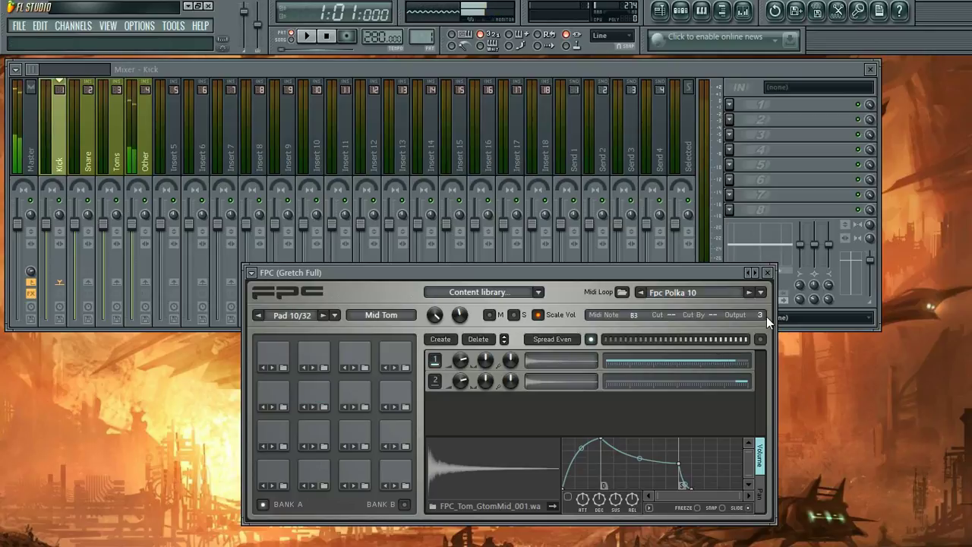
left_click(363, 393)
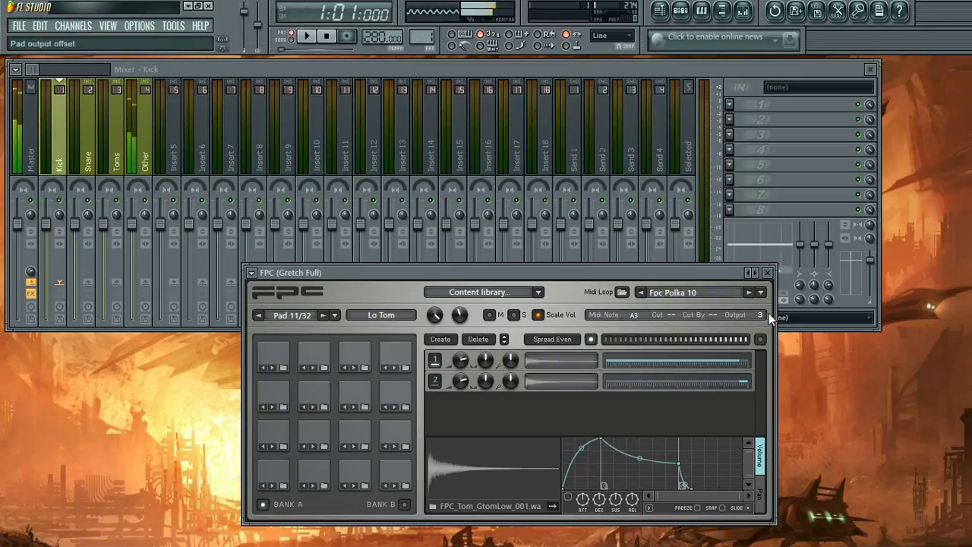
left_click(394, 392)
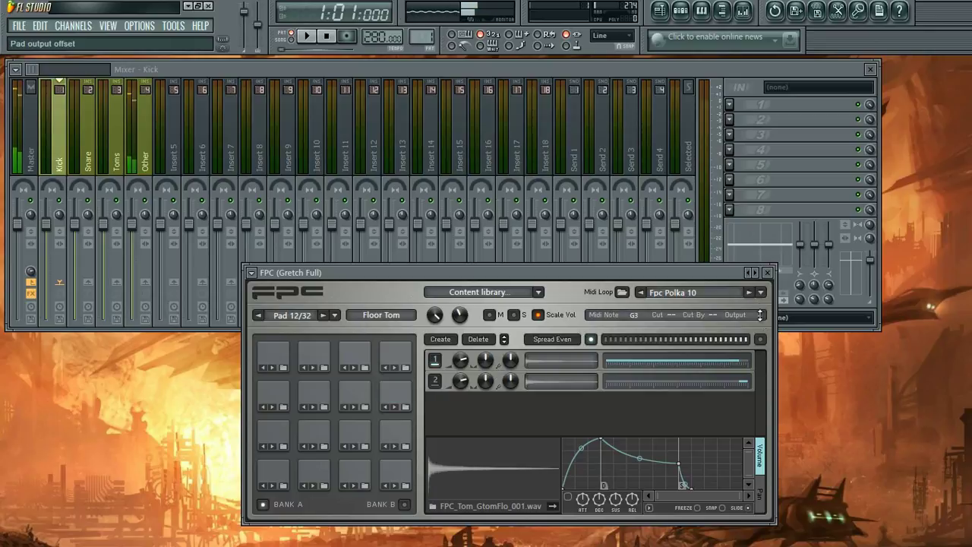
left_click(269, 396)
left_click(315, 395)
left_click(354, 395)
left_click(395, 395)
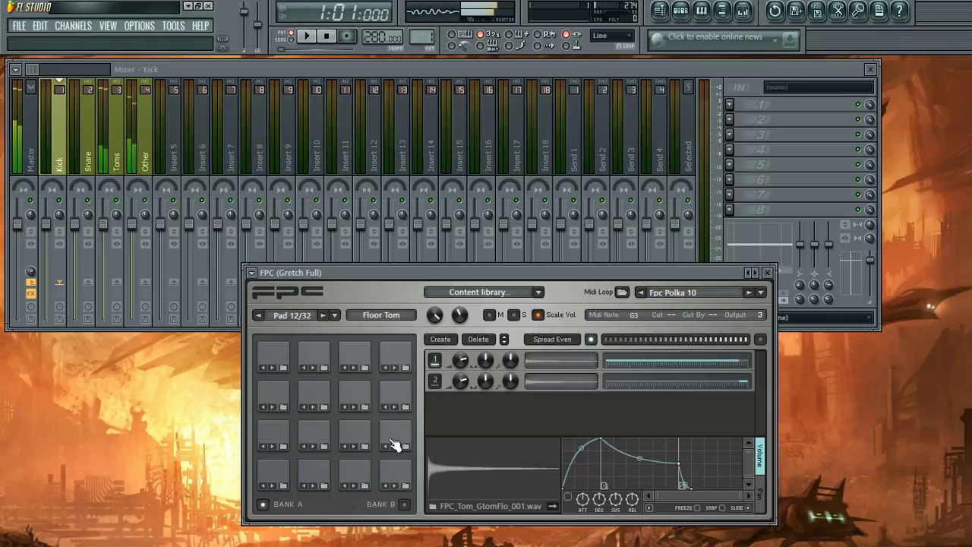
left_click_drag(759, 314, 759, 321)
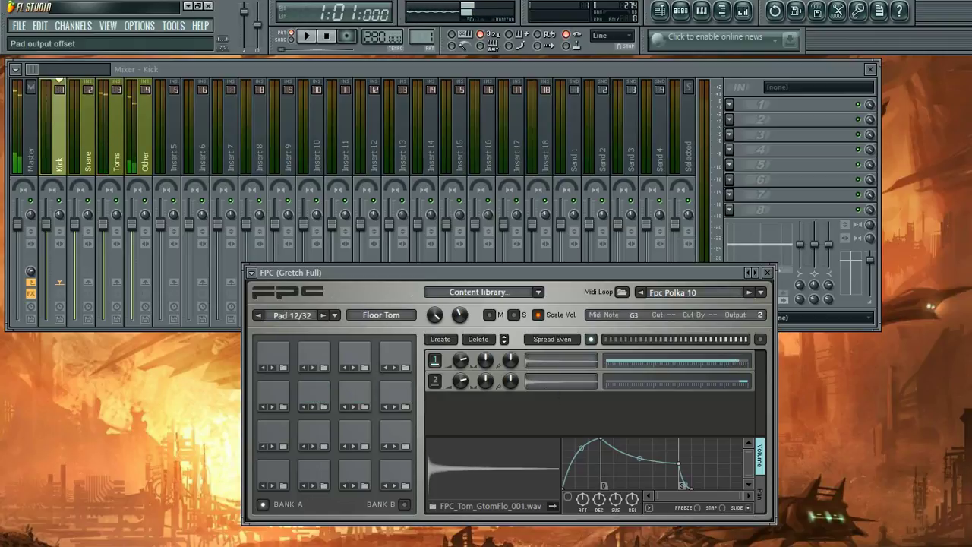
- Replay the toms, kick and Snare 2 to check the routing, ending on the Kick Drum pad
left_click(273, 395)
left_click(355, 393)
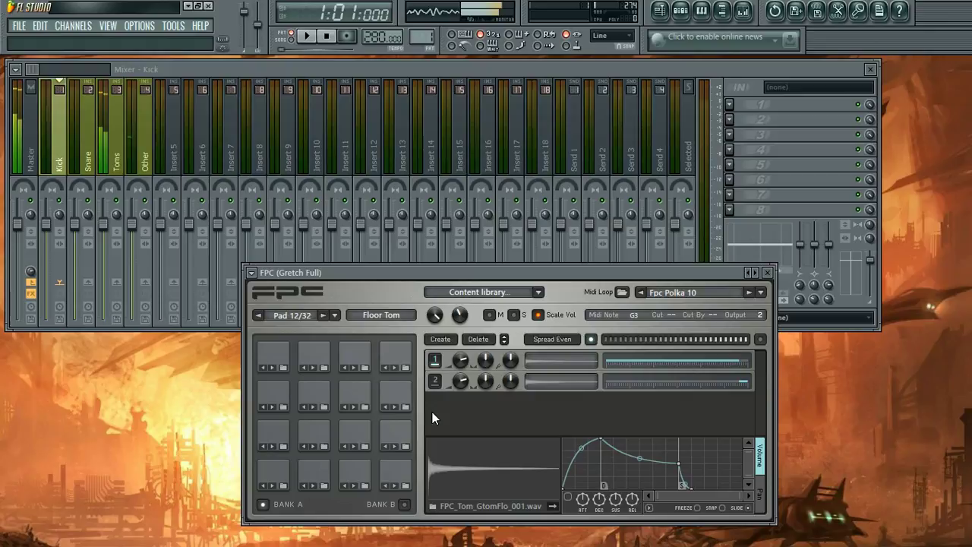
left_click(315, 469)
left_click(314, 434)
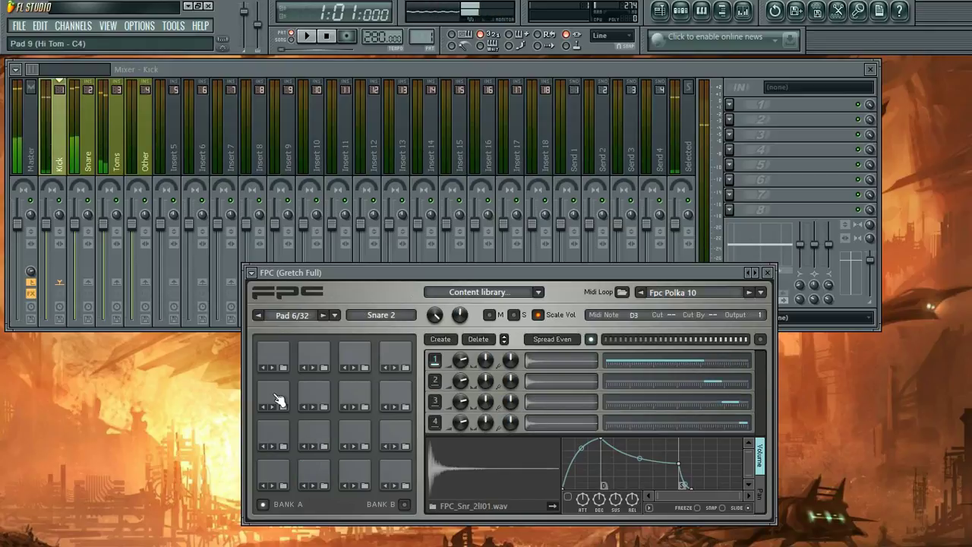
left_click(275, 395)
left_click(315, 393)
left_click(396, 393)
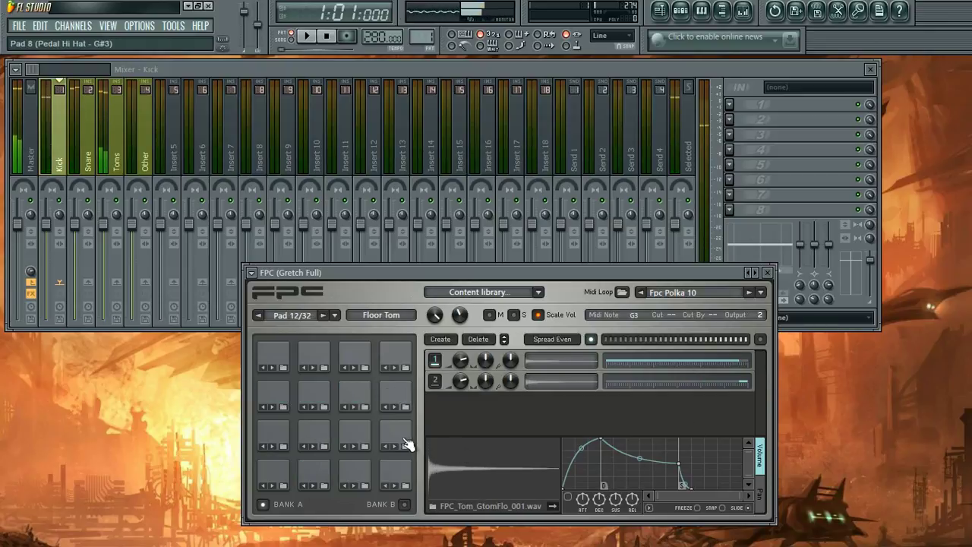
left_click(319, 468)
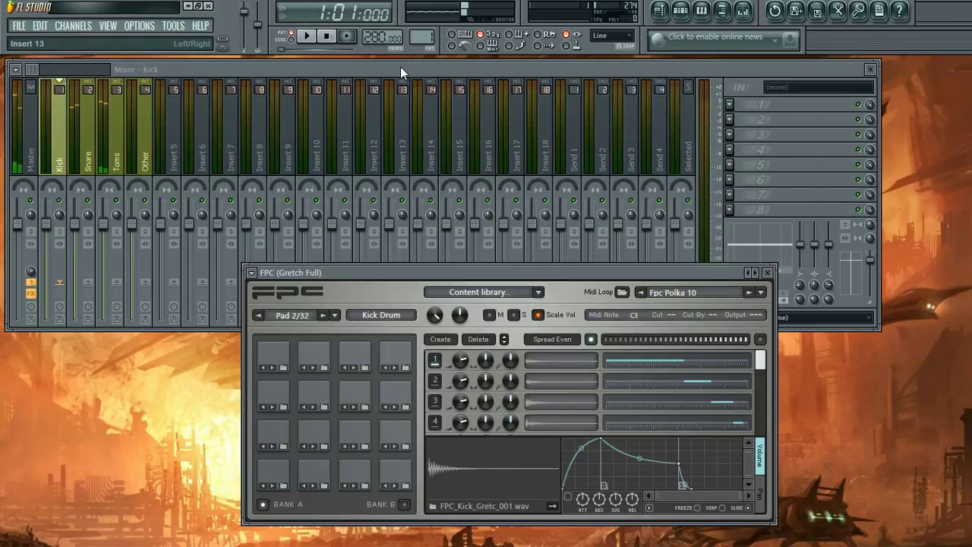
- Move the mixer in front of FPC and open the plugin list on the Kick insert's slot 1
left_click_drag(400, 67, 434, 96)
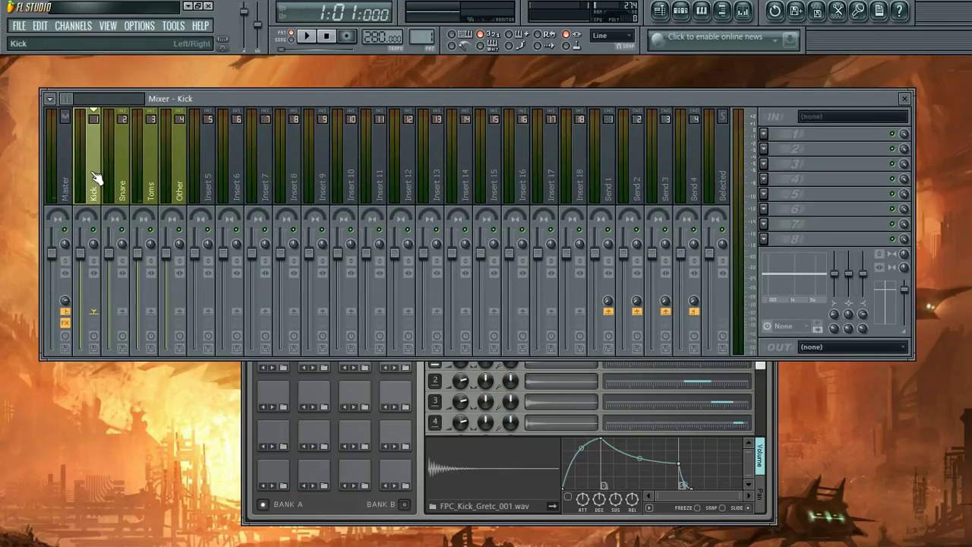
left_click(773, 137)
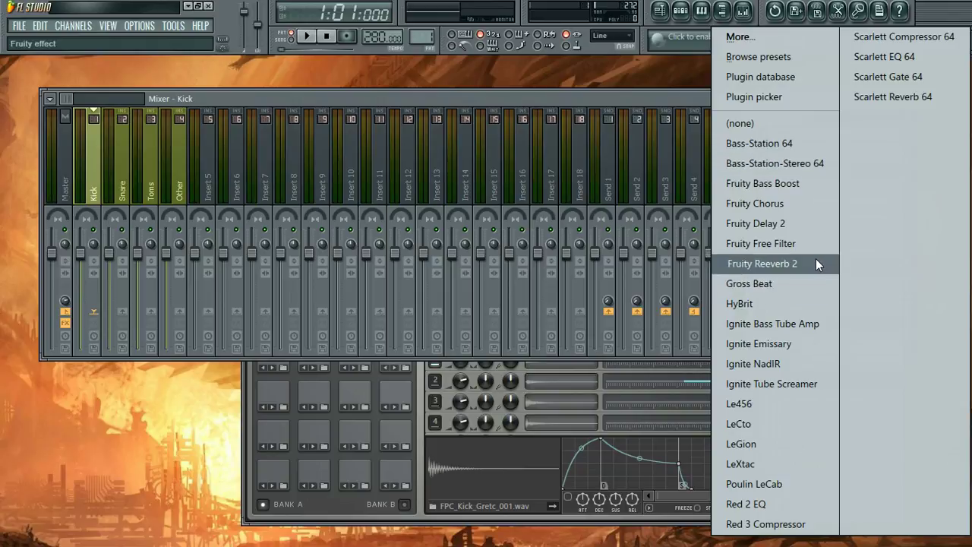
- Scroll through the full Select effect plugin list from More..., then close it without adding anything
left_click(778, 37)
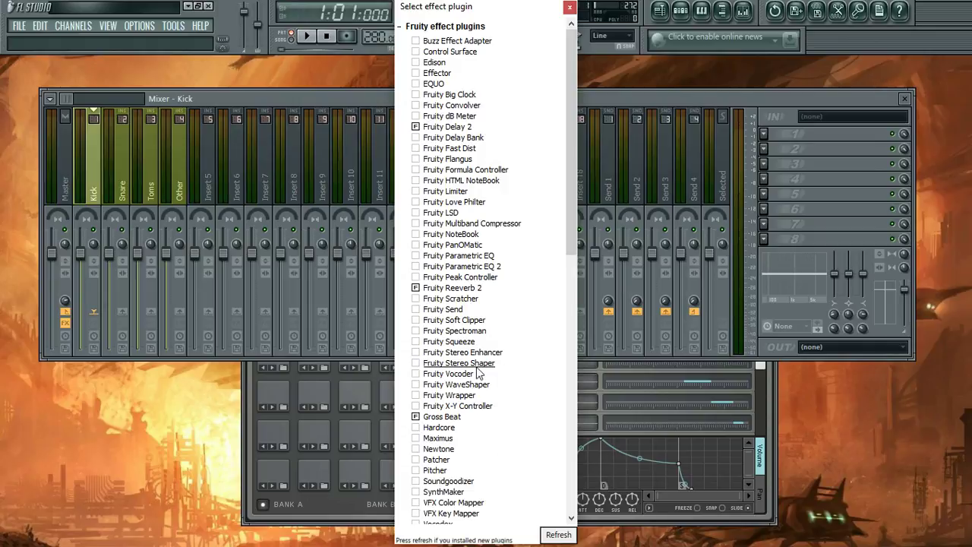
scroll(479, 372, "down", 3)
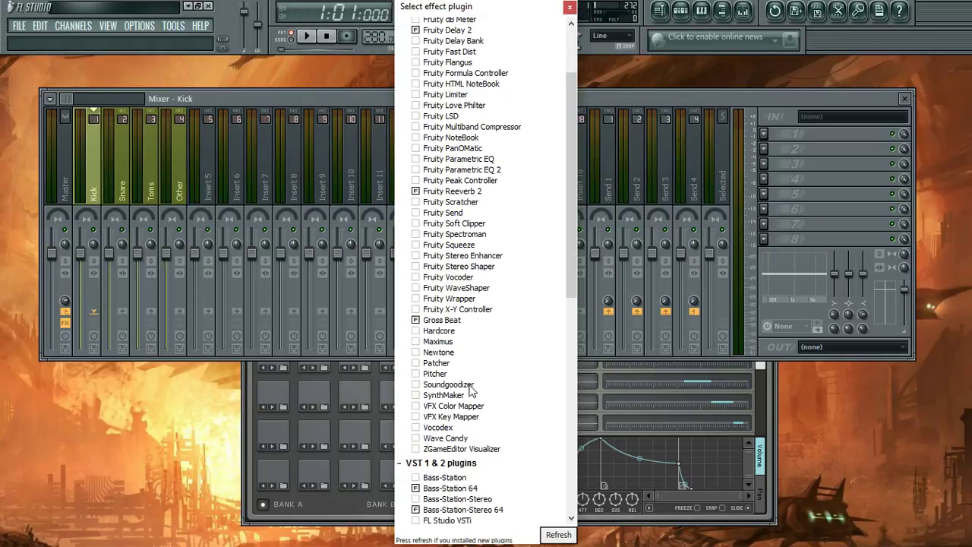
scroll(475, 265, "down", 5)
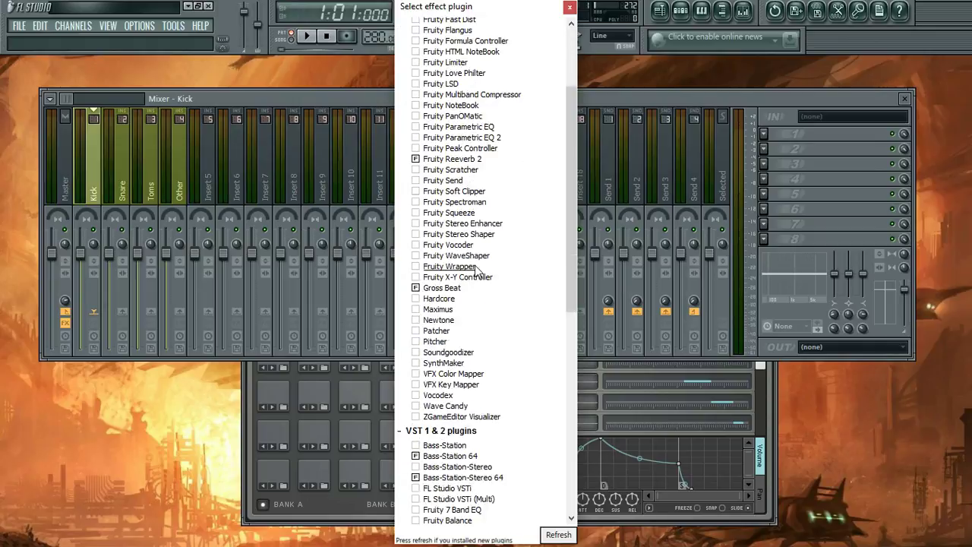
scroll(475, 267, "down", 6)
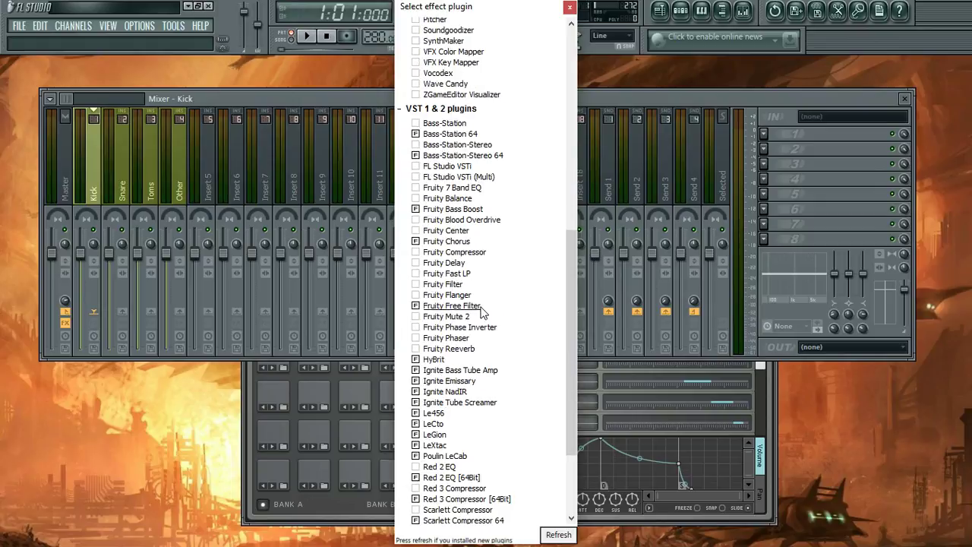
scroll(483, 315, "down", 4)
scroll(511, 340, "up", 12)
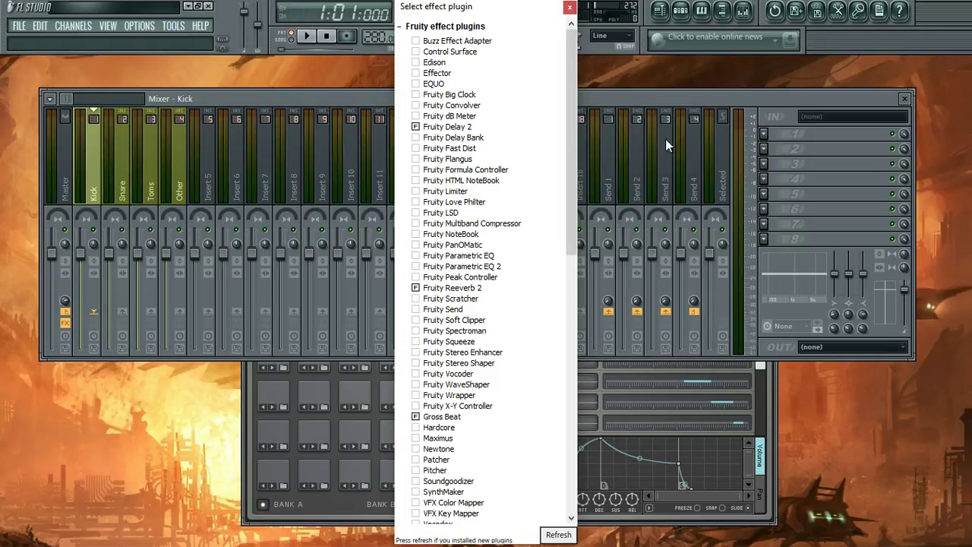
left_click(570, 7)
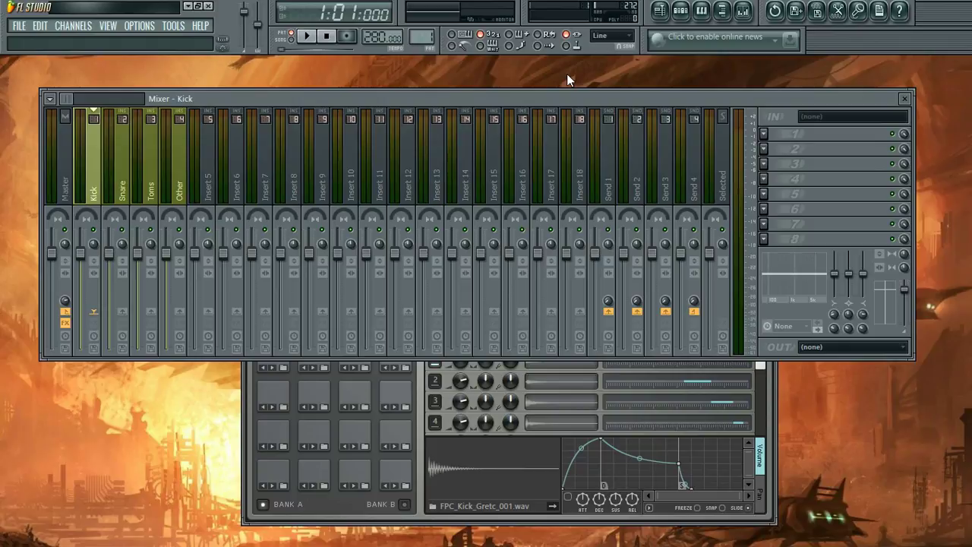
- Put Red 3 Compressor in slot 1, Red 2 EQ in slot 2 and Scarlett Reverb 64 in slot 3
left_click_drag(584, 97, 620, 85)
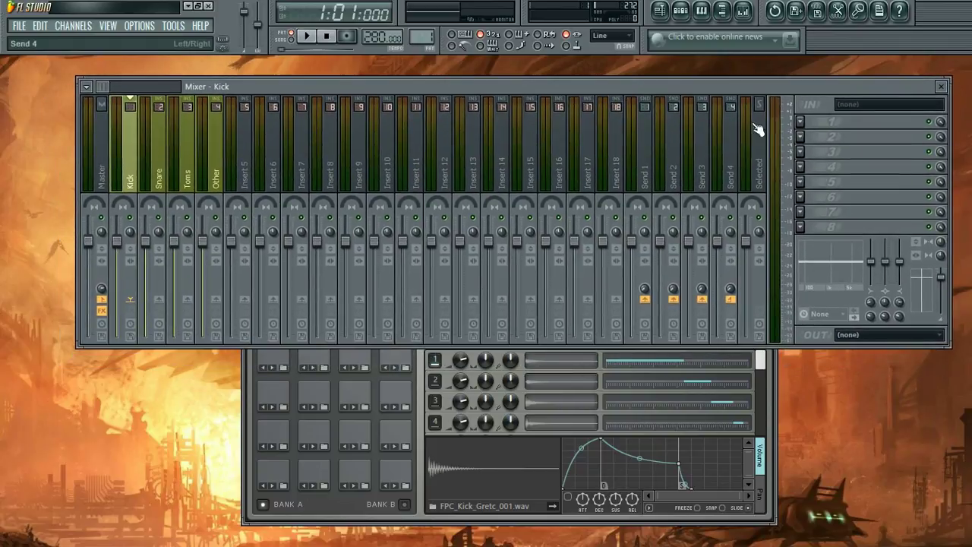
left_click(801, 121)
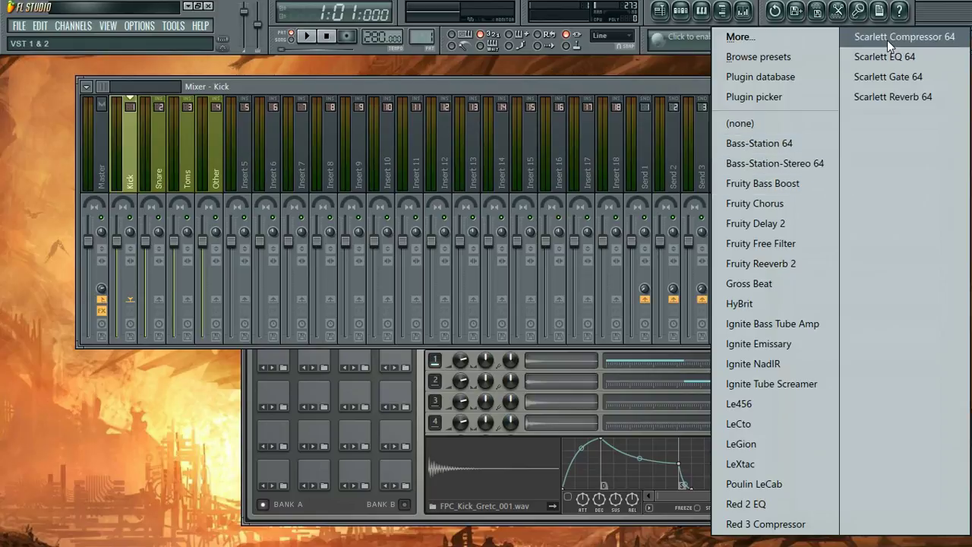
left_click(767, 524)
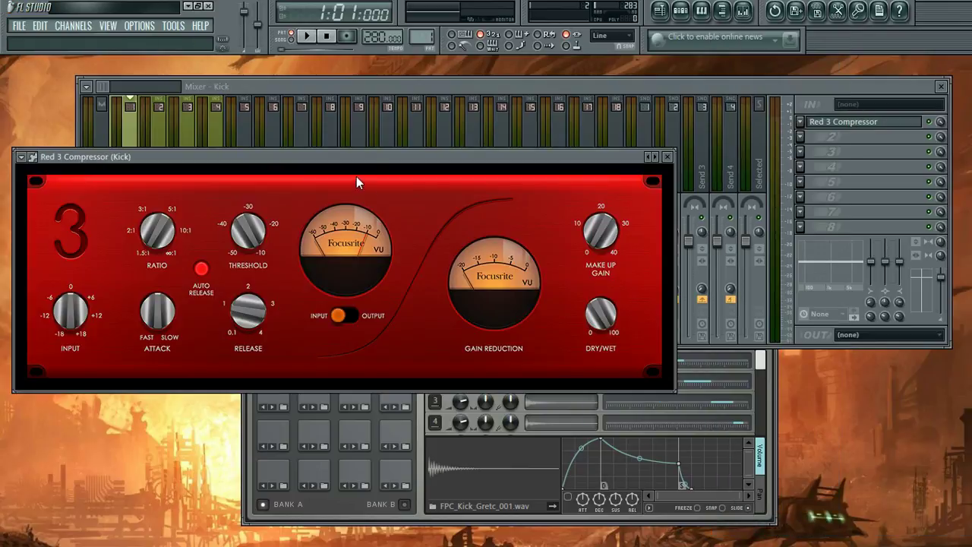
left_click(809, 137)
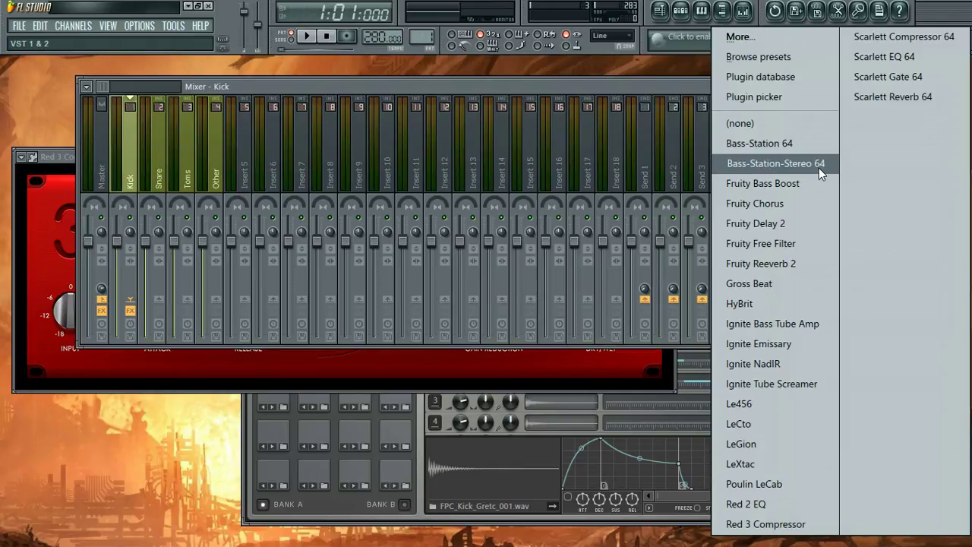
left_click(795, 504)
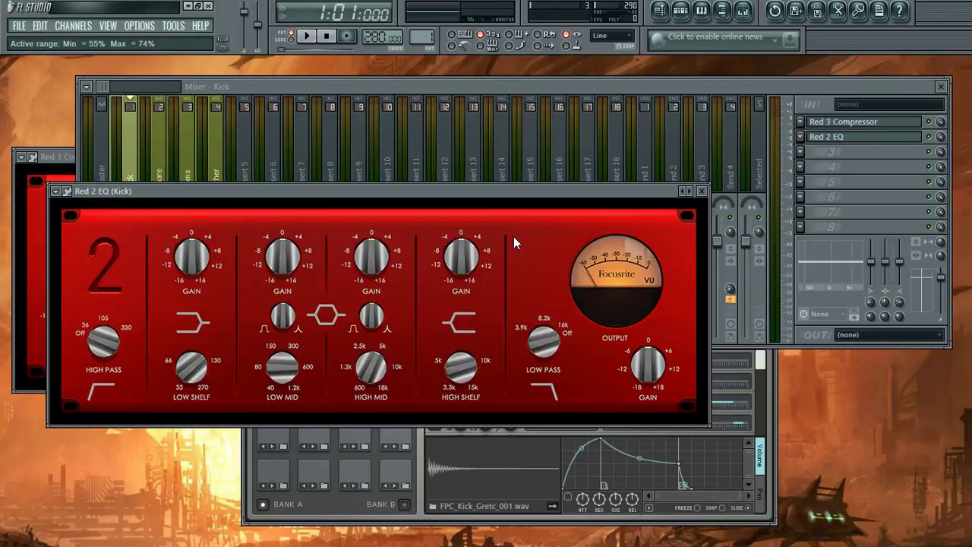
left_click(804, 152)
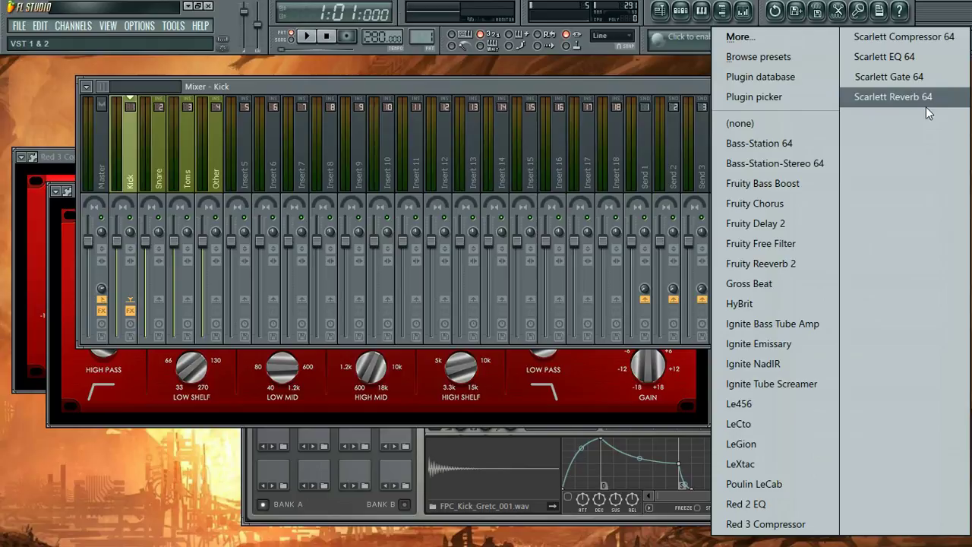
left_click(904, 97)
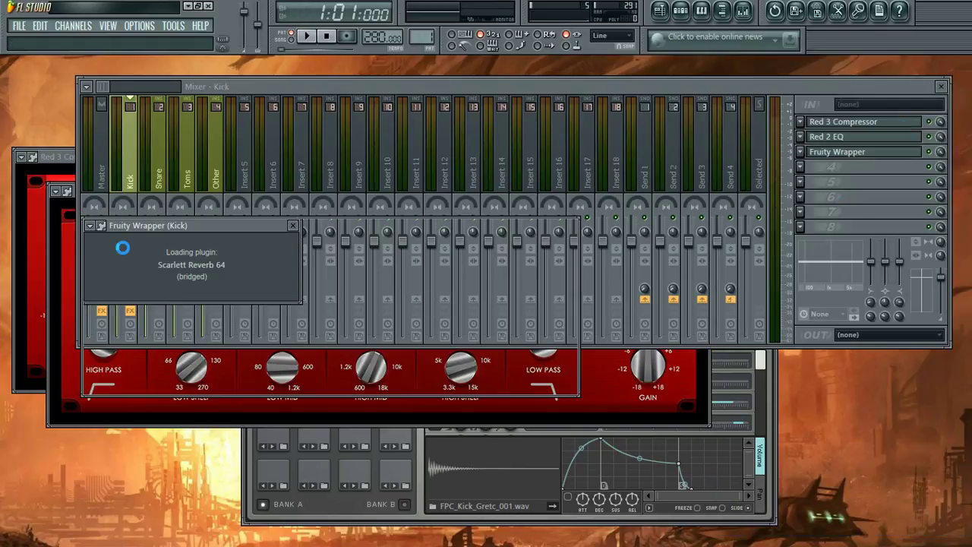
left_click(71, 155)
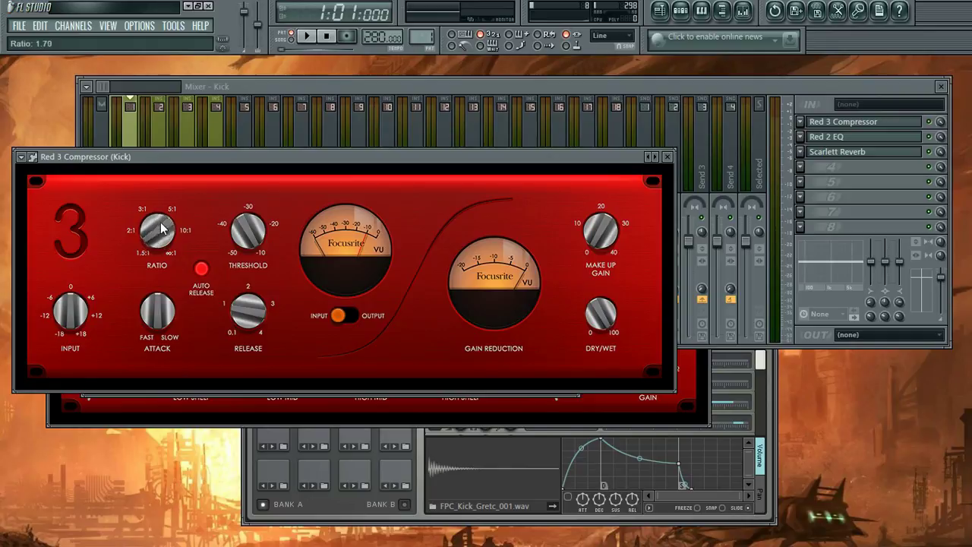
- Turn the Red 3 Compressor ratio to about 5.69, attack to 0.35 s and release to about 1.99 s
left_click_drag(163, 236, 161, 185)
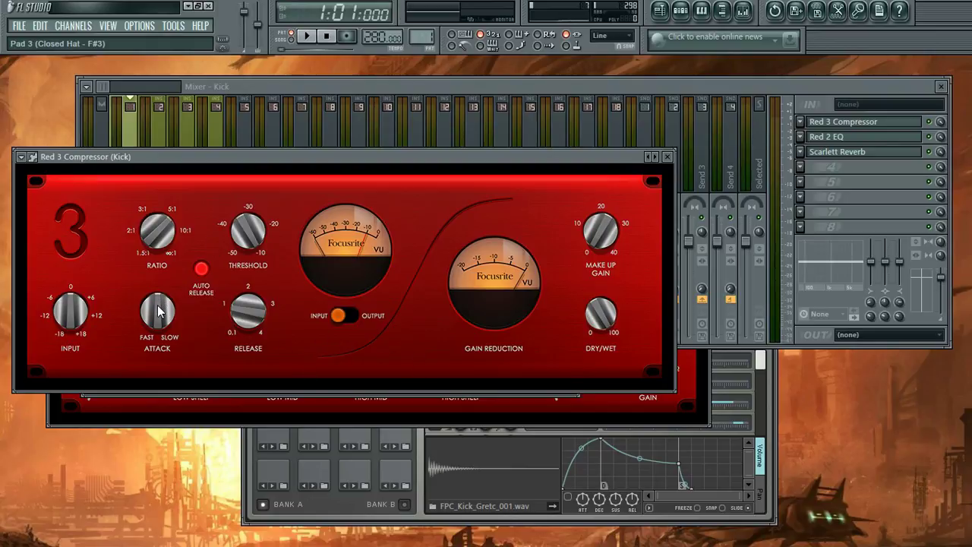
left_click_drag(158, 311, 159, 323)
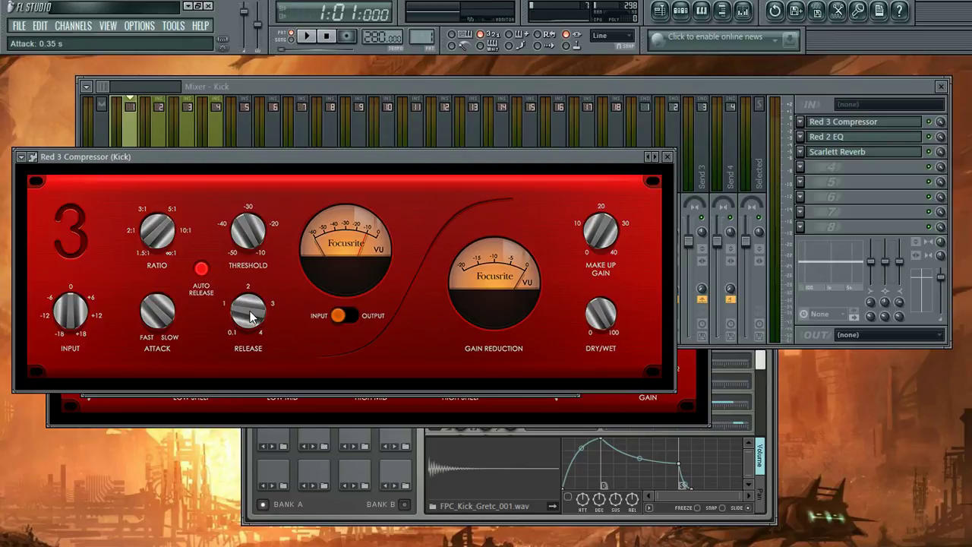
left_click_drag(251, 317, 255, 298)
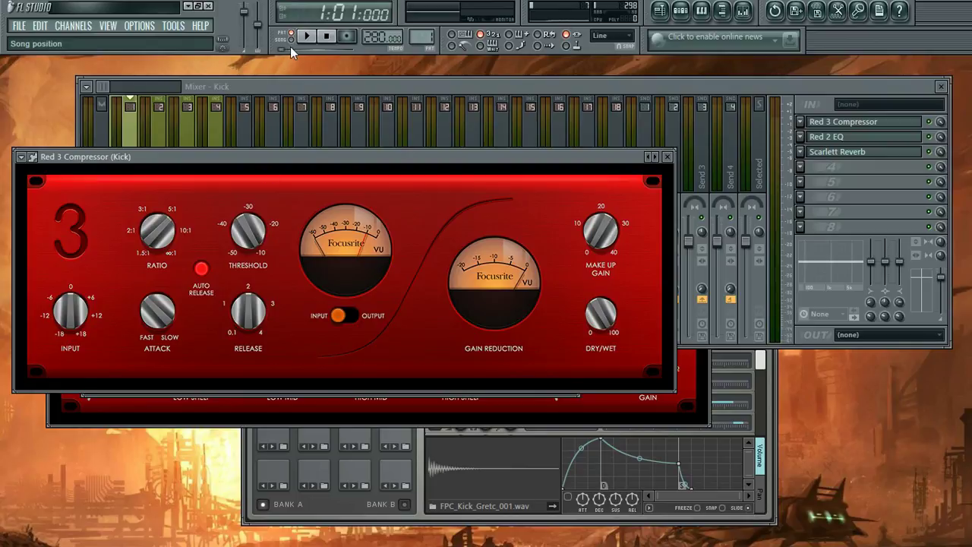
- Draw a Kick Drum note at bar 1 in the piano roll and drop the tempo to 240 BPM
left_click(702, 21)
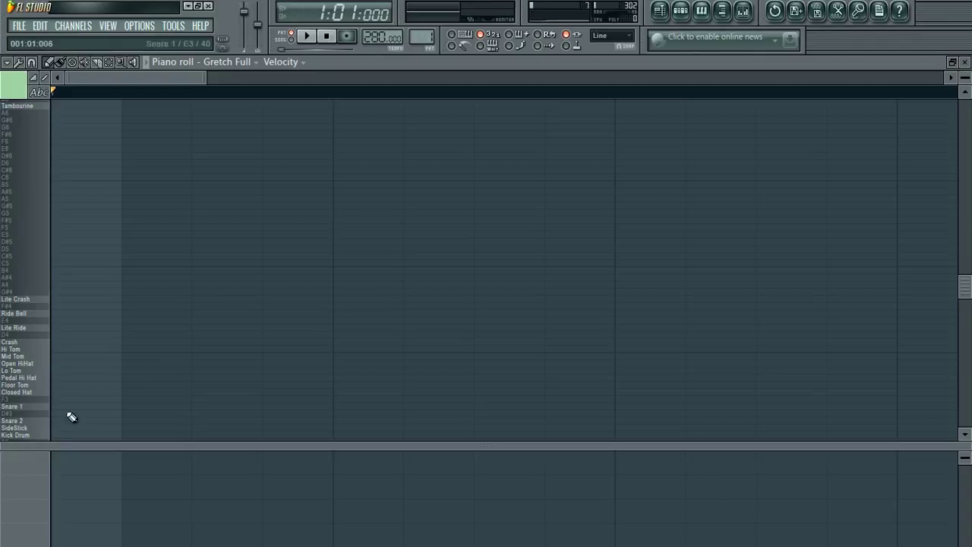
scroll(961, 306, "down", 3)
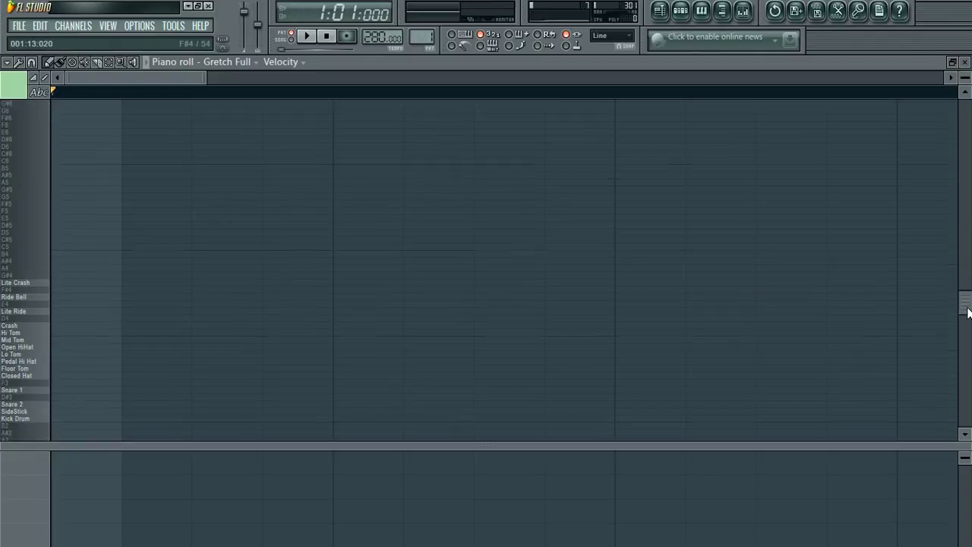
left_click(57, 388)
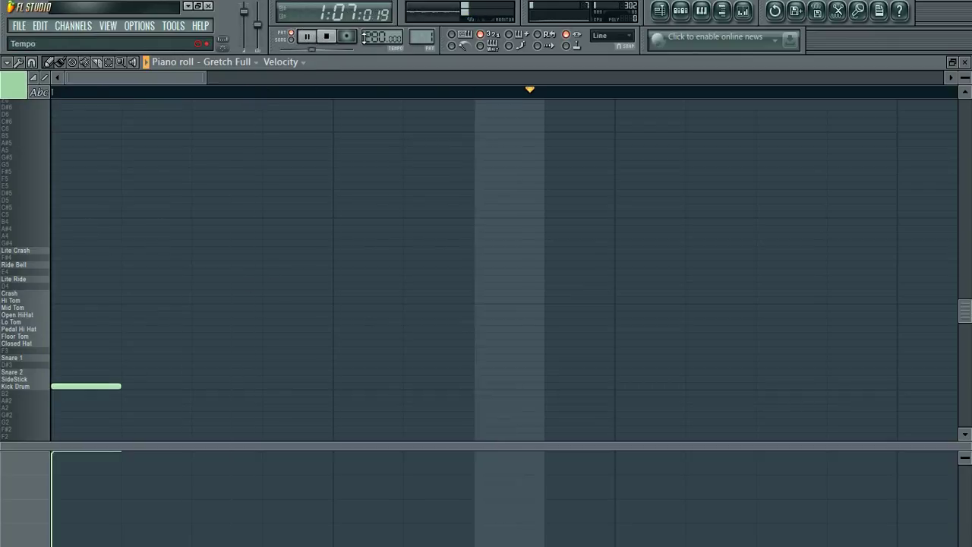
mouse_move(382, 37)
left_mouse_down()
mouse_move(382, 70)
mouse_move(368, 37)
left_mouse_up()
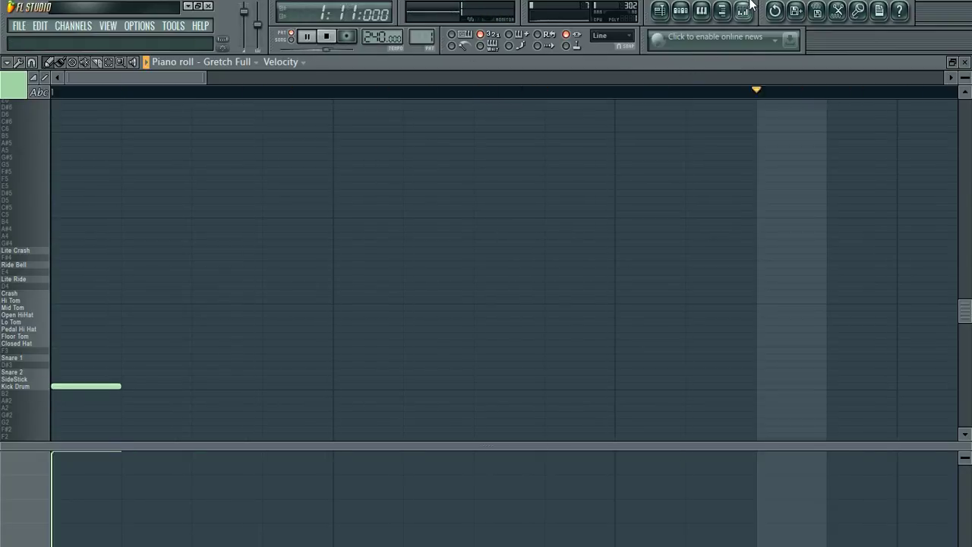
left_click(743, 10)
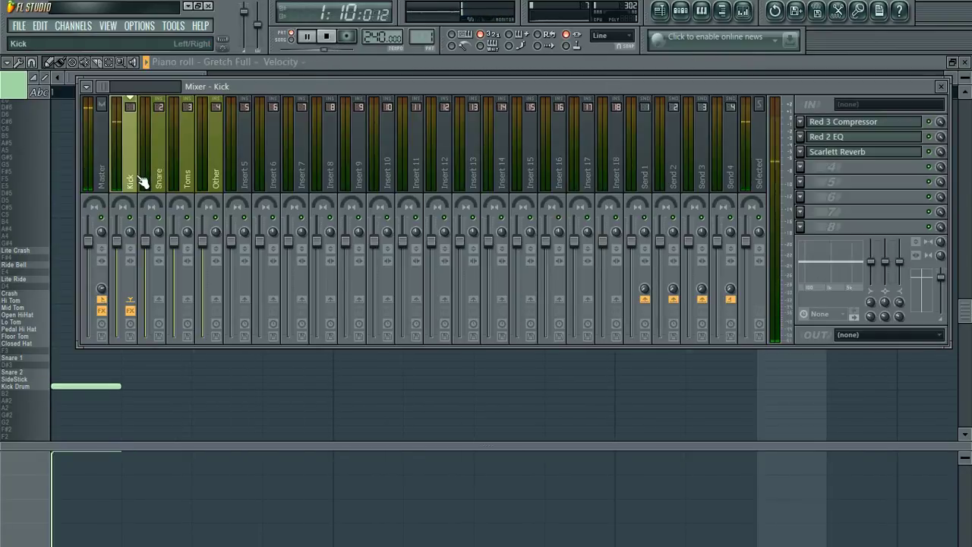
- Lower the Kick insert's Red 3 Compressor threshold to -14.3 dB
left_click(878, 124)
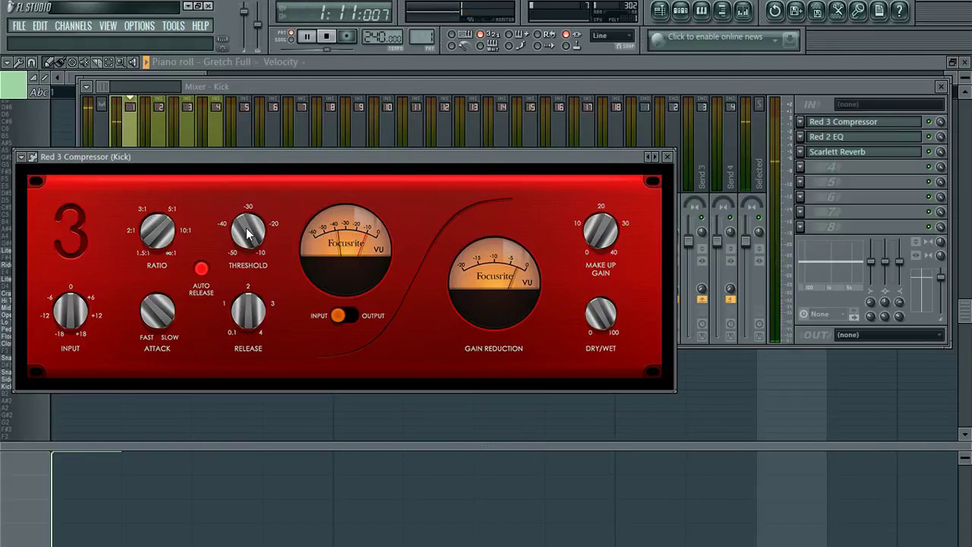
mouse_move(248, 248)
left_mouse_down()
mouse_move(247, 263)
mouse_move(253, 229)
left_mouse_up()
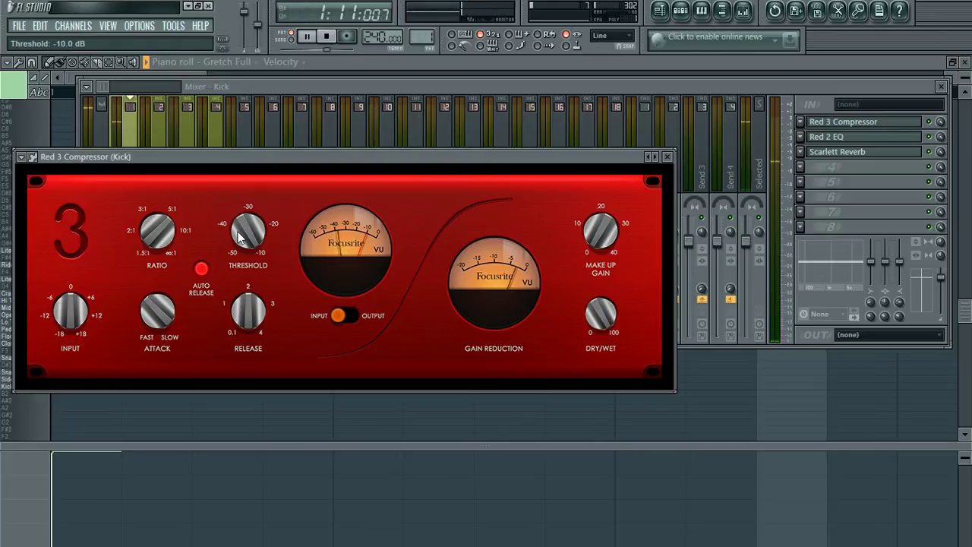
scroll(240, 238, "down", 2)
scroll(240, 240, "down", 2)
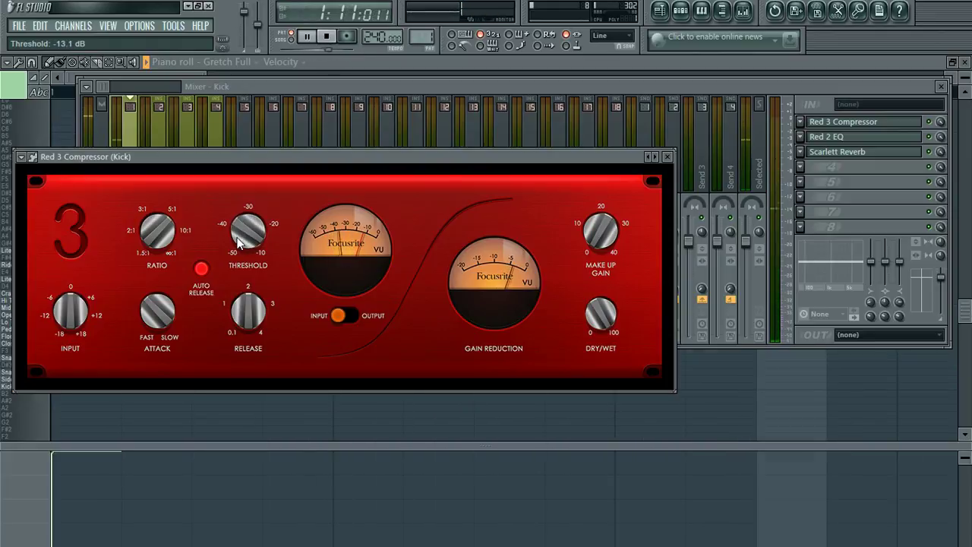
scroll(239, 242, "down", 1)
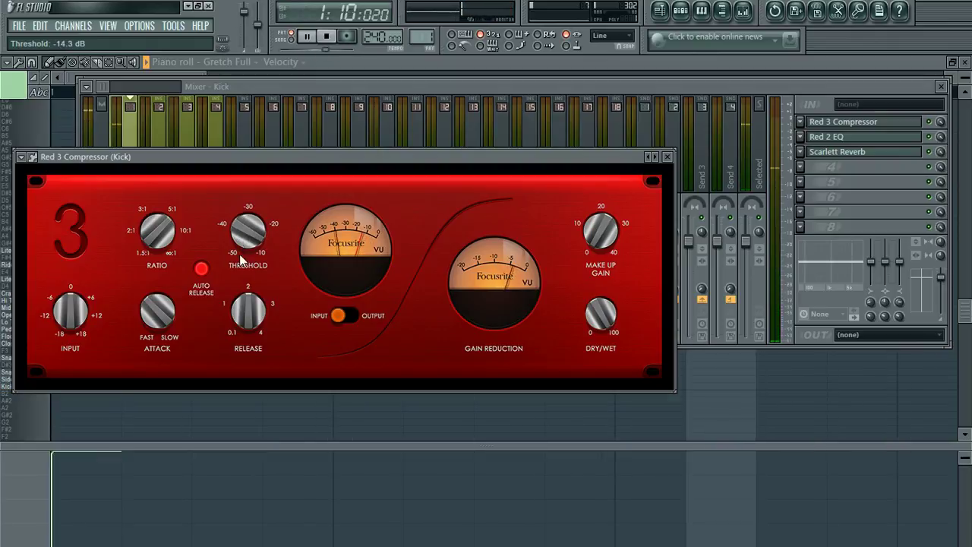
- On the Kick insert's Red 2 EQ, boost the low shelf at 54 Hz and cut the low mids
left_click(600, 87)
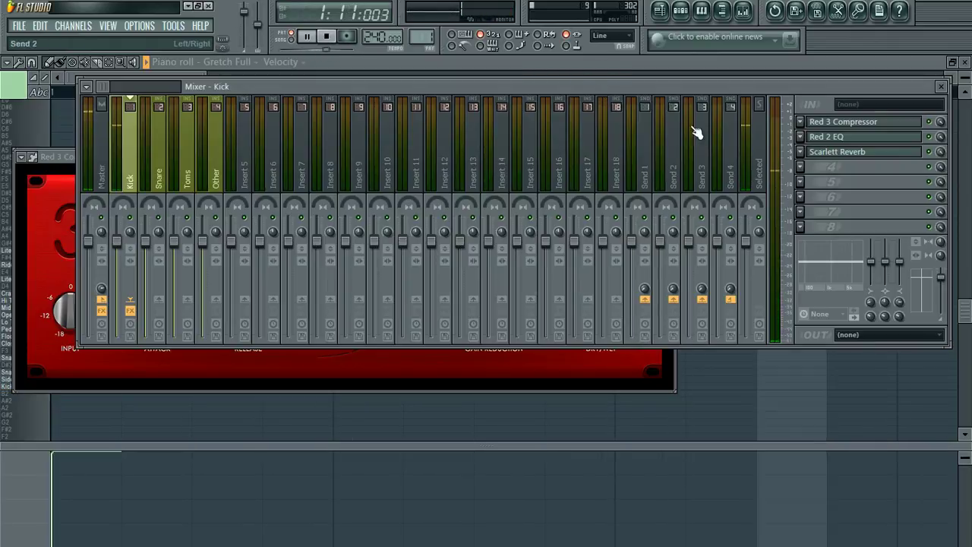
left_click(882, 139)
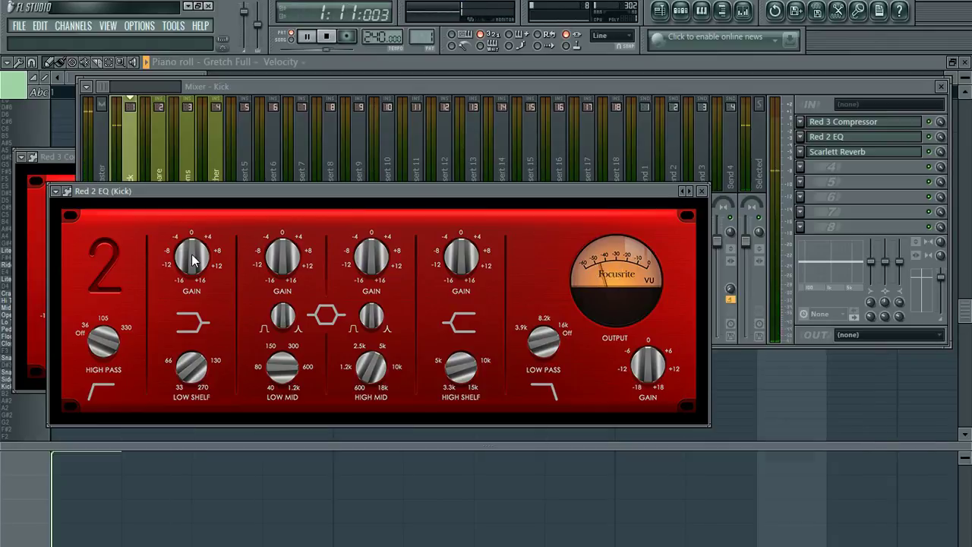
left_click_drag(191, 254, 215, 262)
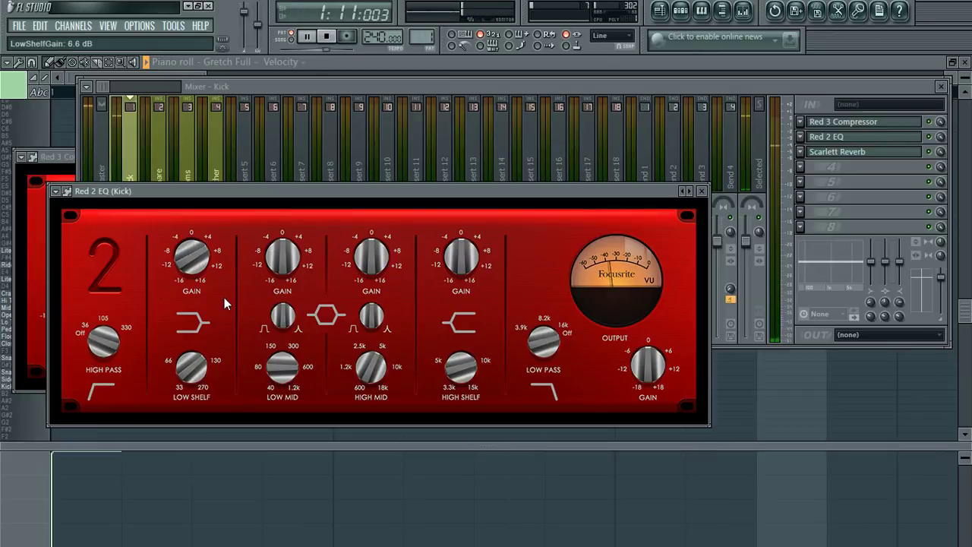
left_click_drag(194, 396, 194, 398)
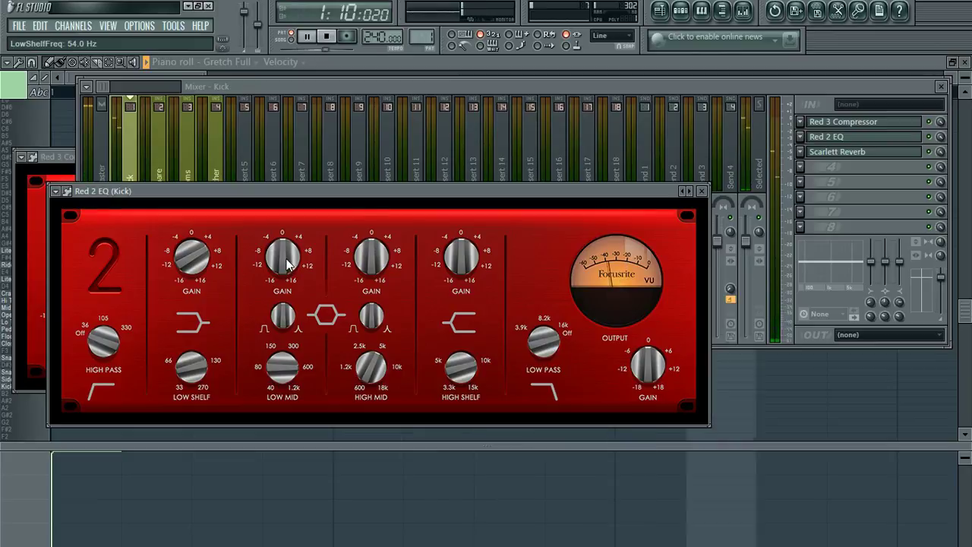
left_click_drag(290, 265, 291, 271)
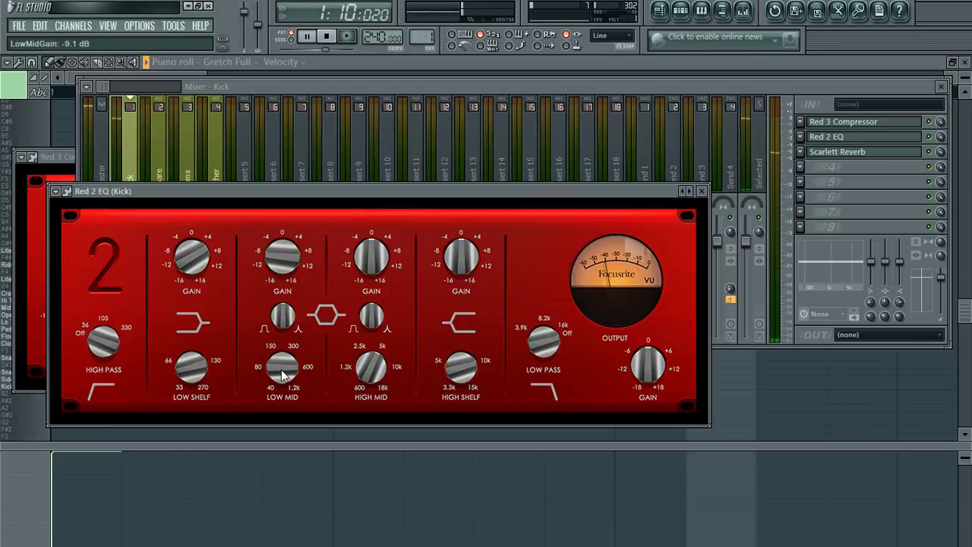
left_click_drag(283, 382, 281, 393)
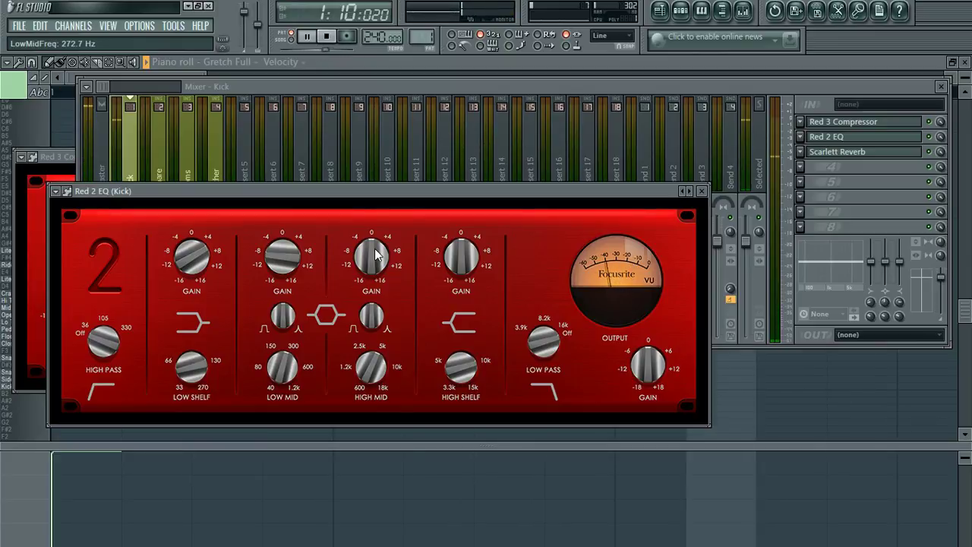
- Boost the high mid gain to 6.6 dB and raise the high shelf gain, frequency around 7717 Hz
left_click_drag(374, 248, 375, 233)
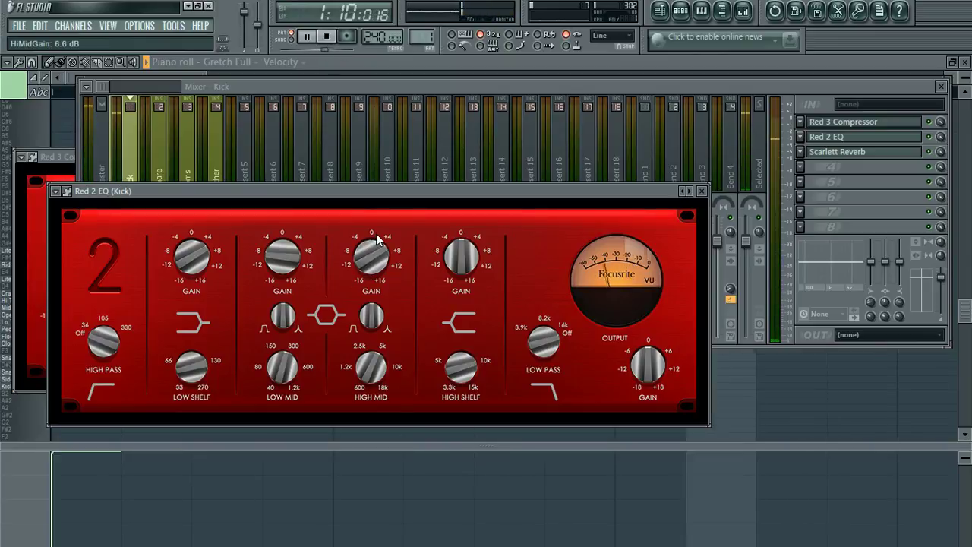
mouse_move(370, 375)
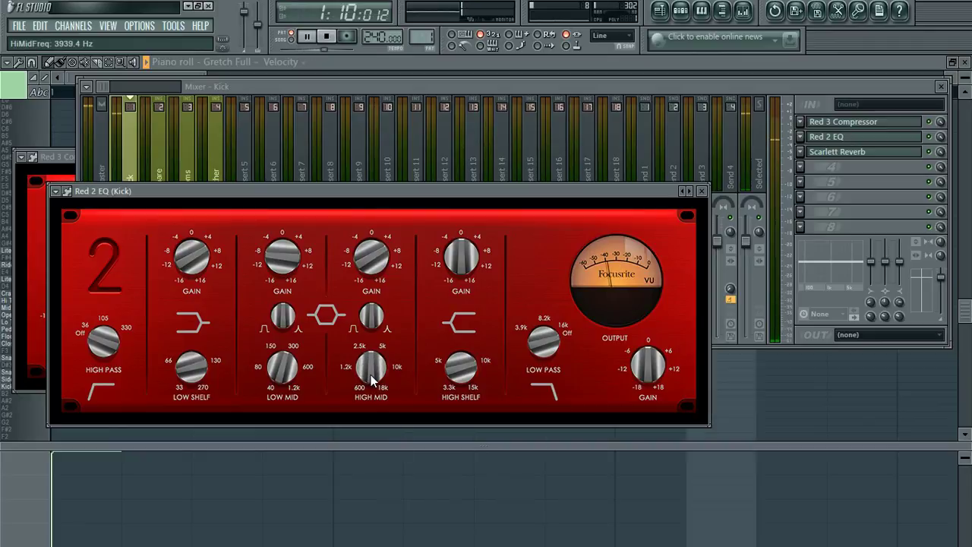
scroll(371, 375, "down", 3)
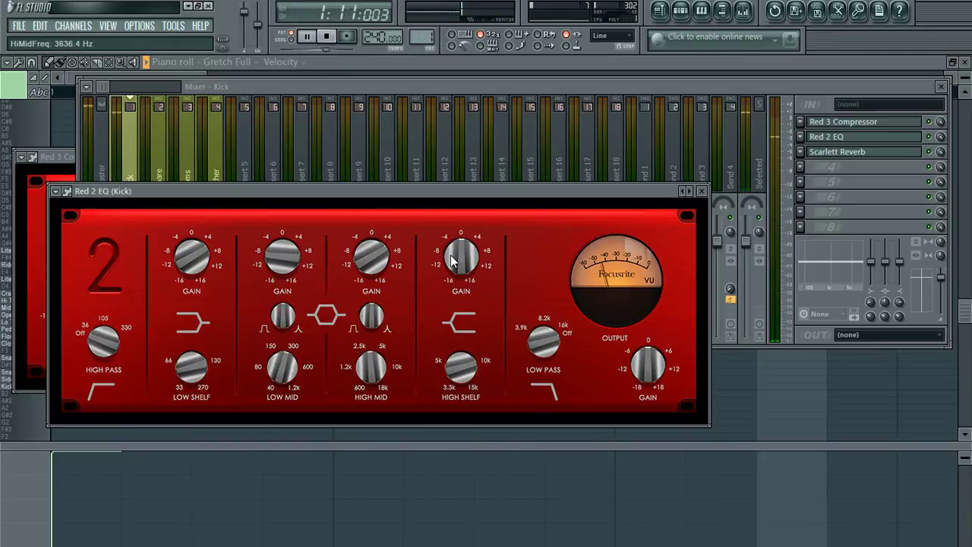
left_click_drag(454, 258, 458, 238)
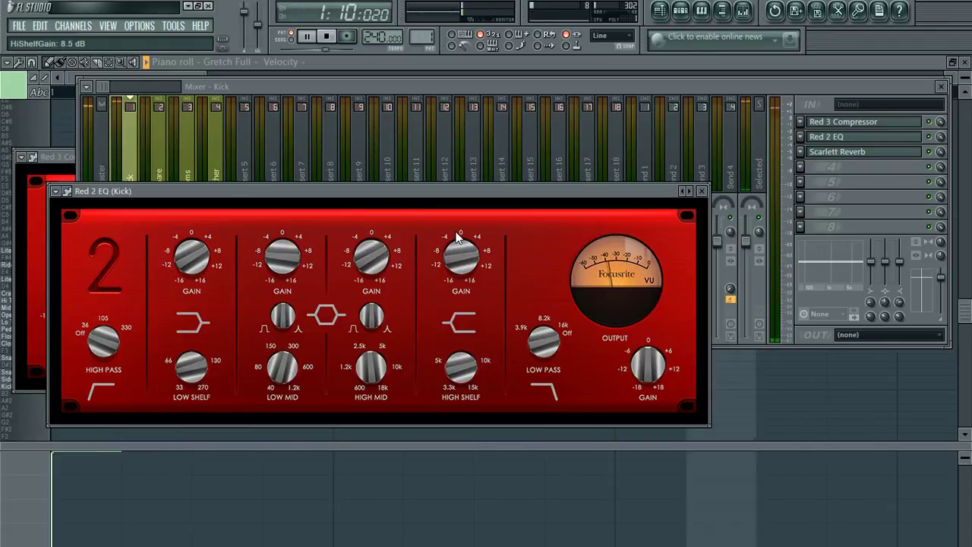
left_click_drag(458, 370, 457, 380)
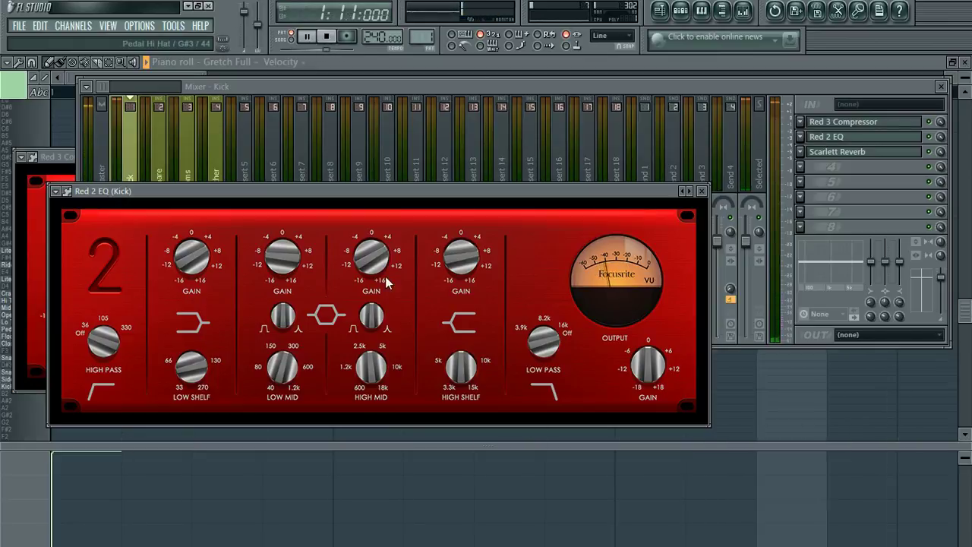
- Audition Metal Room, Medium Jam Room and Cement Stadium on Scarlett Reverb, settling on Small Bright Room
left_click(858, 152)
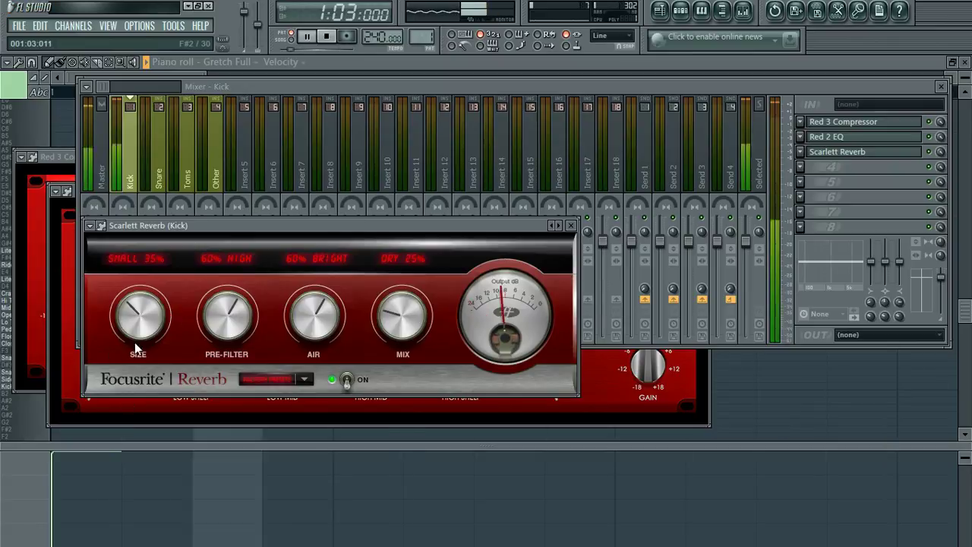
left_click(306, 379)
left_click(367, 483)
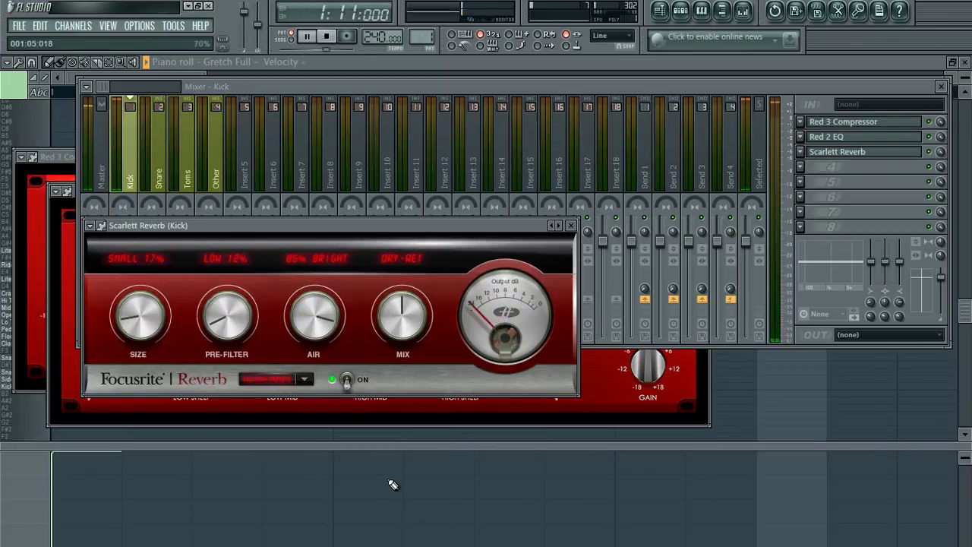
left_click(304, 378)
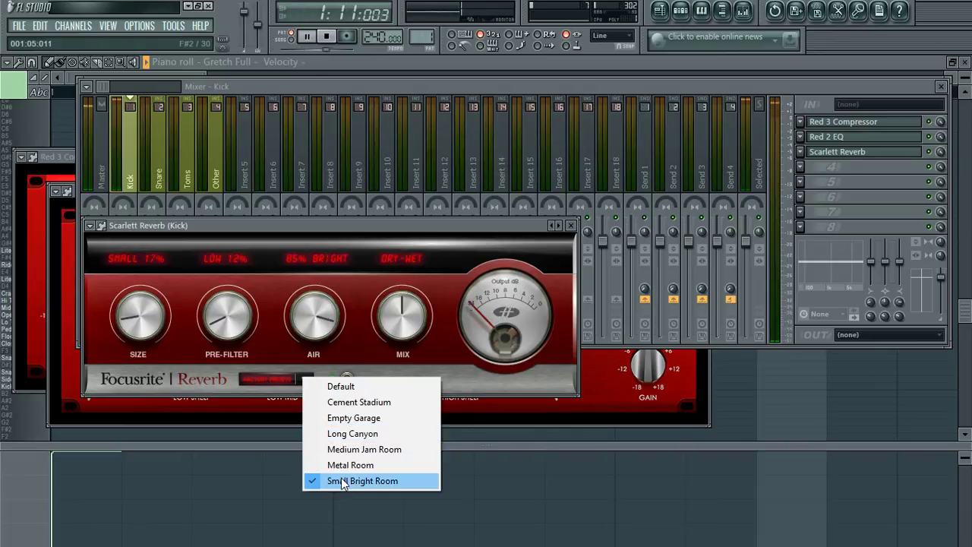
left_click(349, 467)
left_click(304, 377)
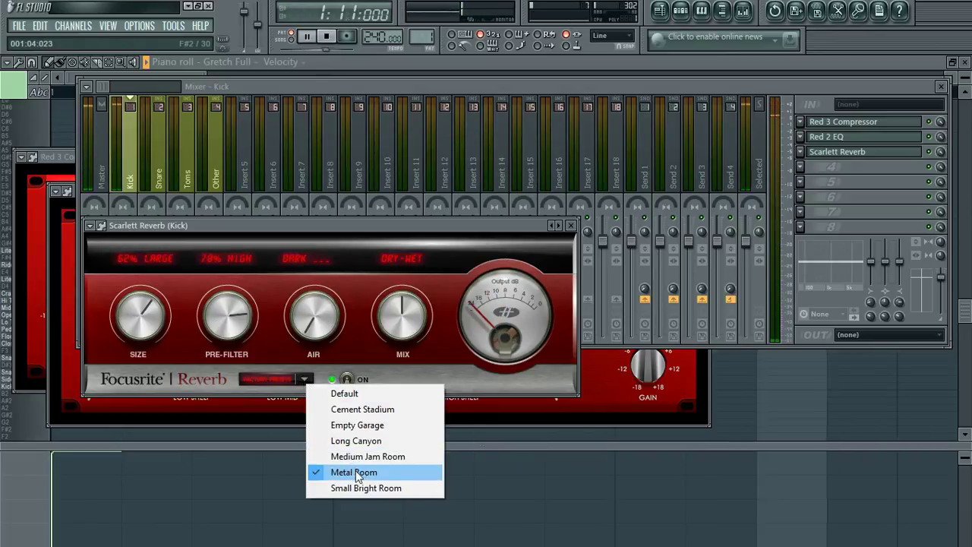
left_click(357, 449)
left_click(306, 377)
left_click(367, 404)
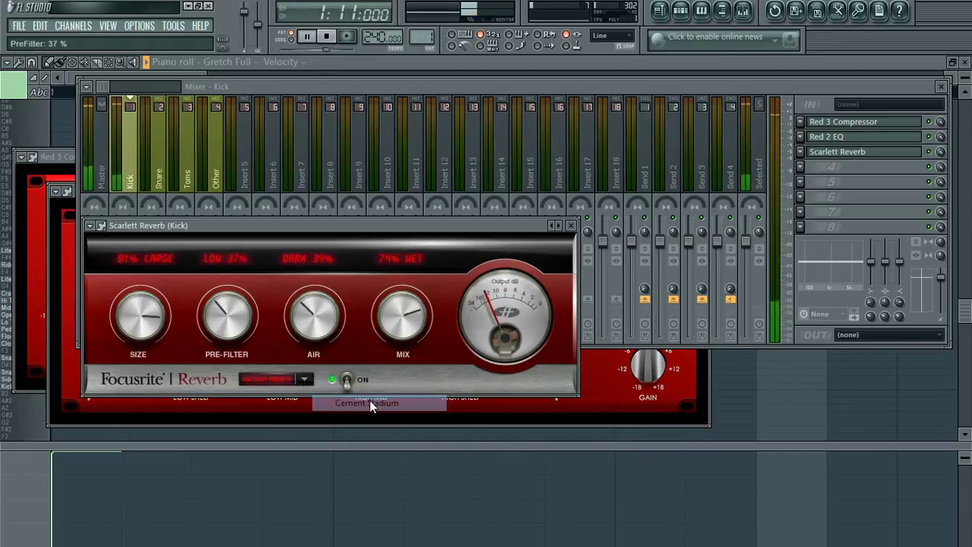
left_click(302, 380)
left_click(372, 482)
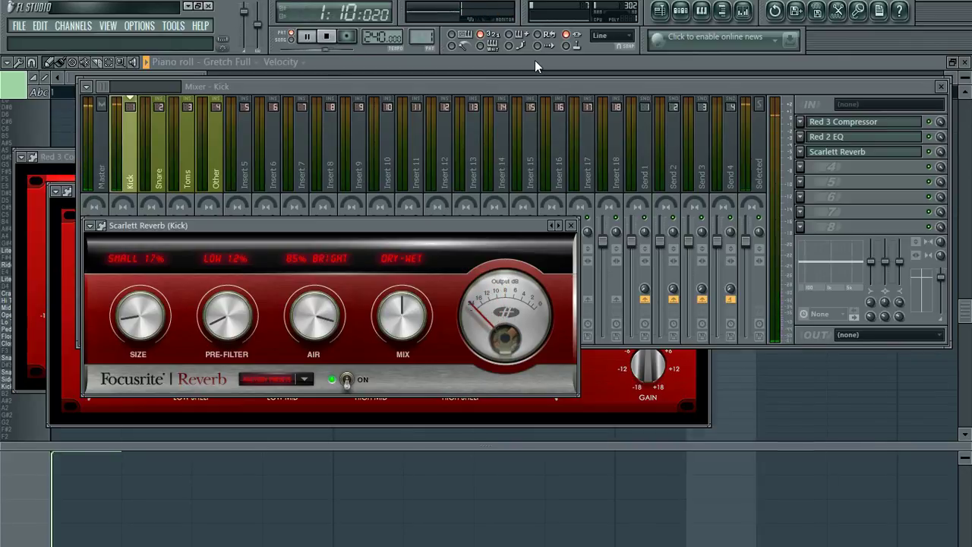
- Bring the Mixer window in front of the Scarlett Reverb window
left_click(529, 84)
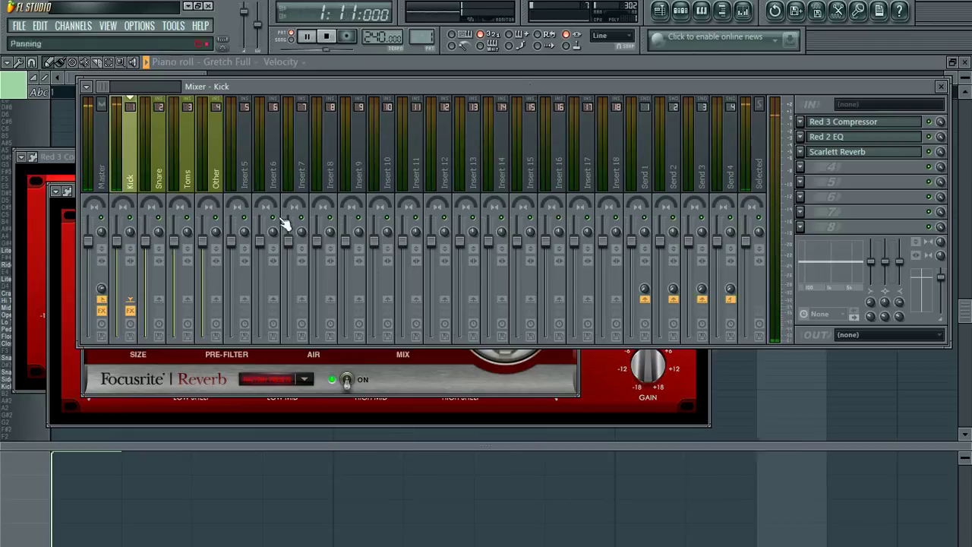